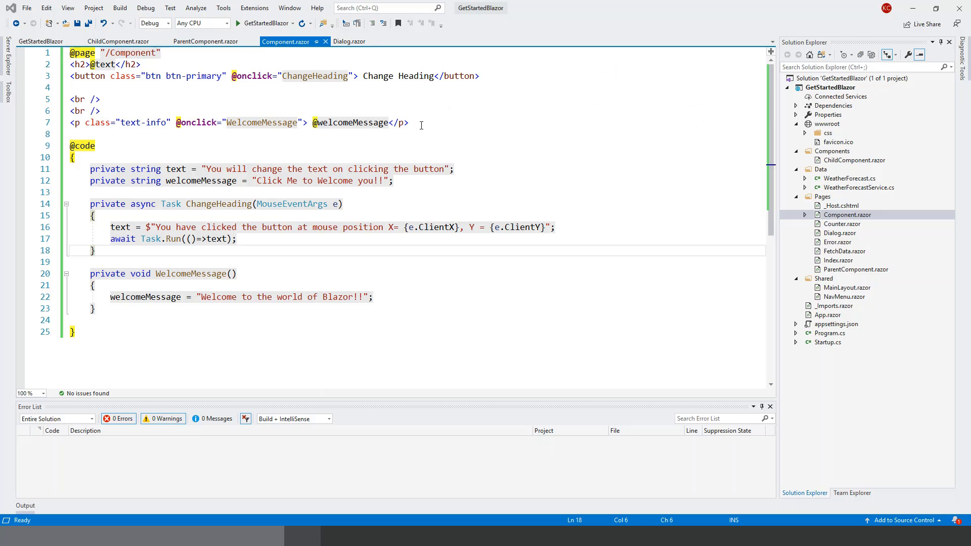
Start a new line in Component.razor right after the WelcomeMessage paragraph
left_click(421, 124)
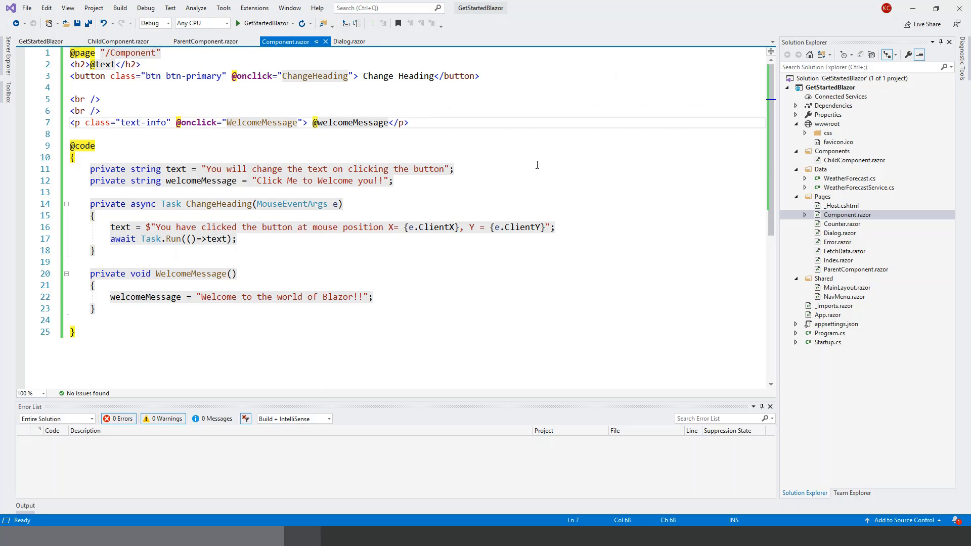
key("Return")
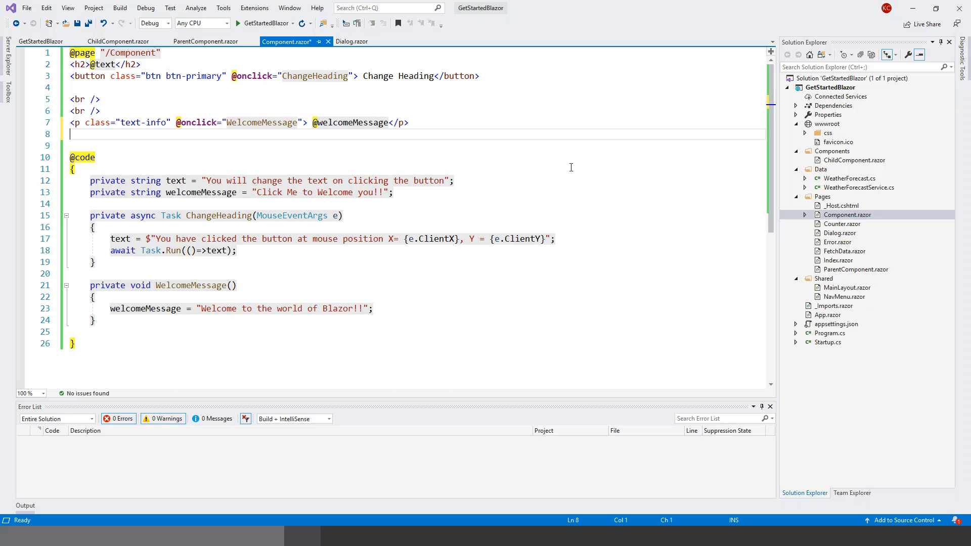
type("<")
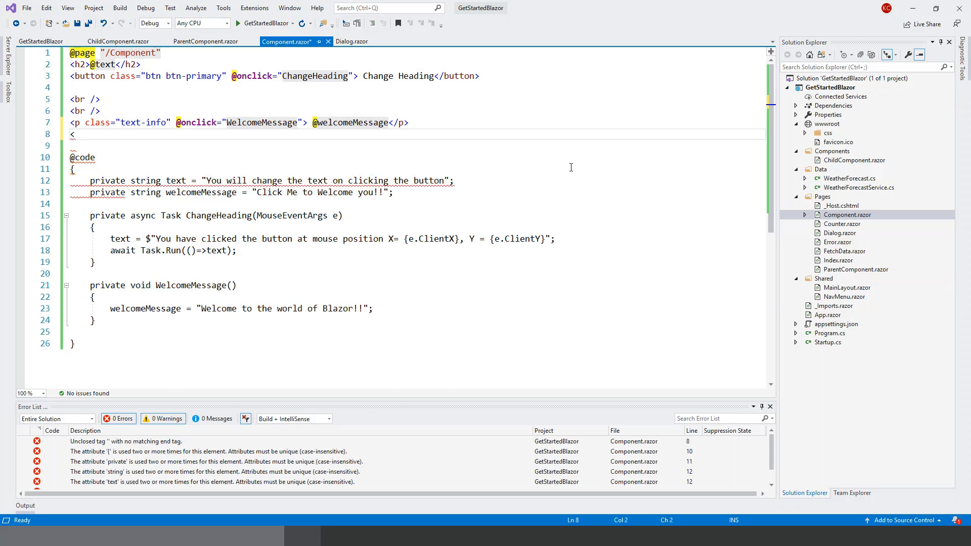
type("br />")
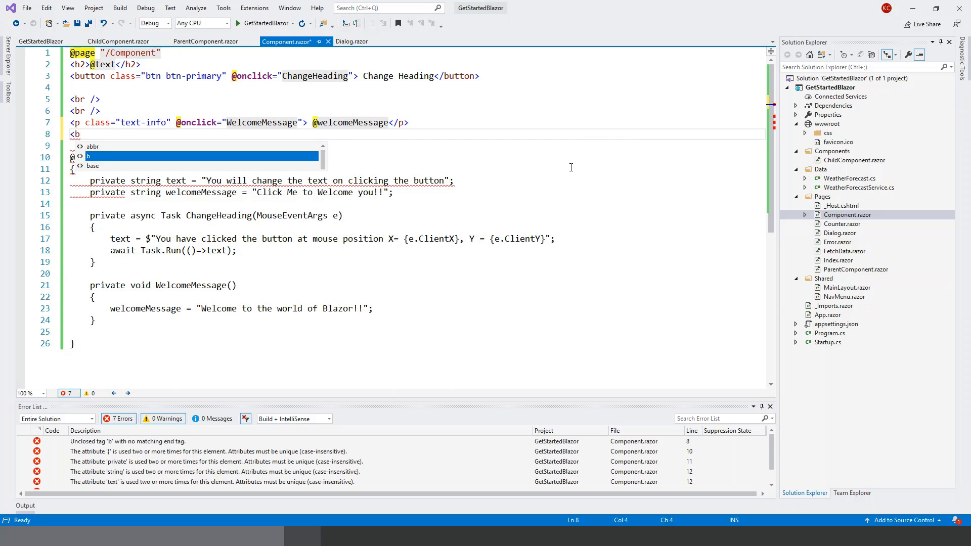
Add two <br /> breaks, then an input of type checkbox with class form-check
key("Return")
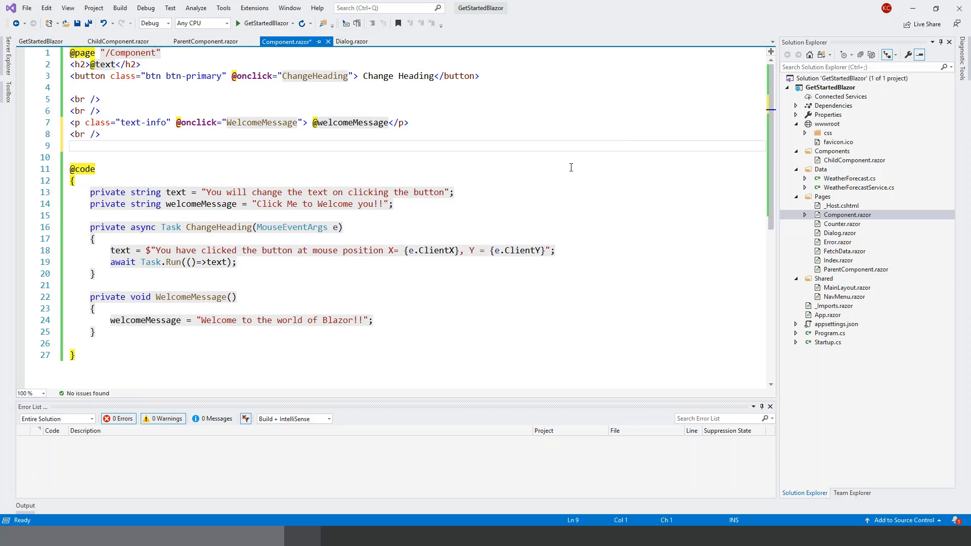
type("<br")
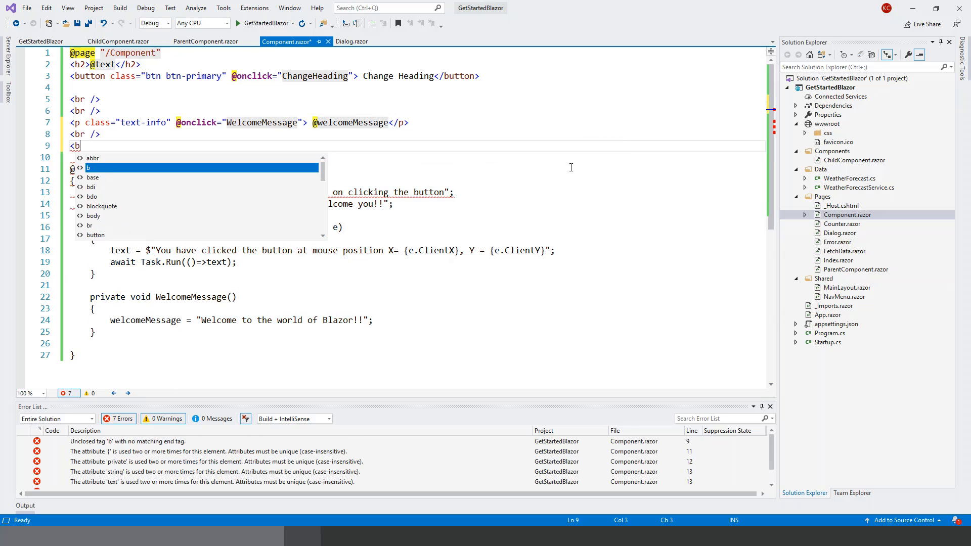
type(" />")
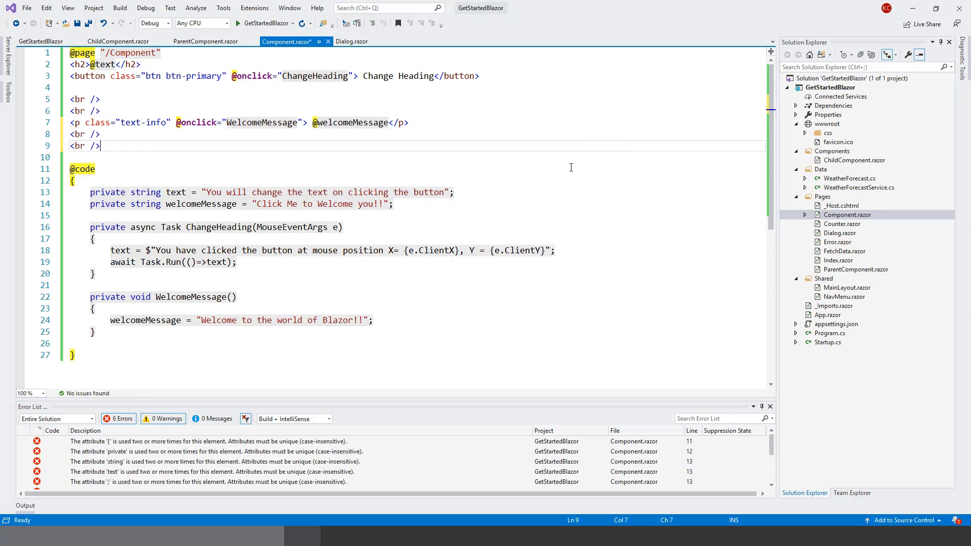
key("Return")
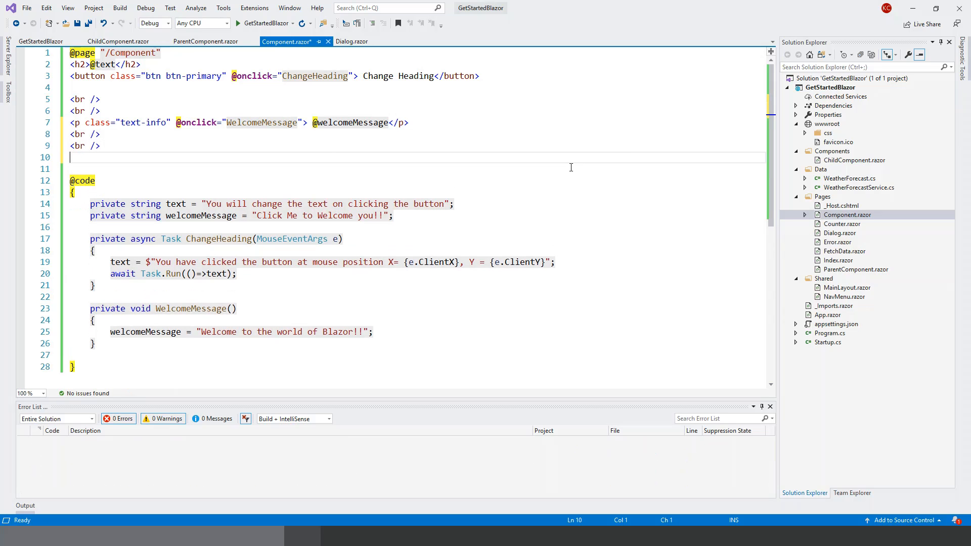
type("<")
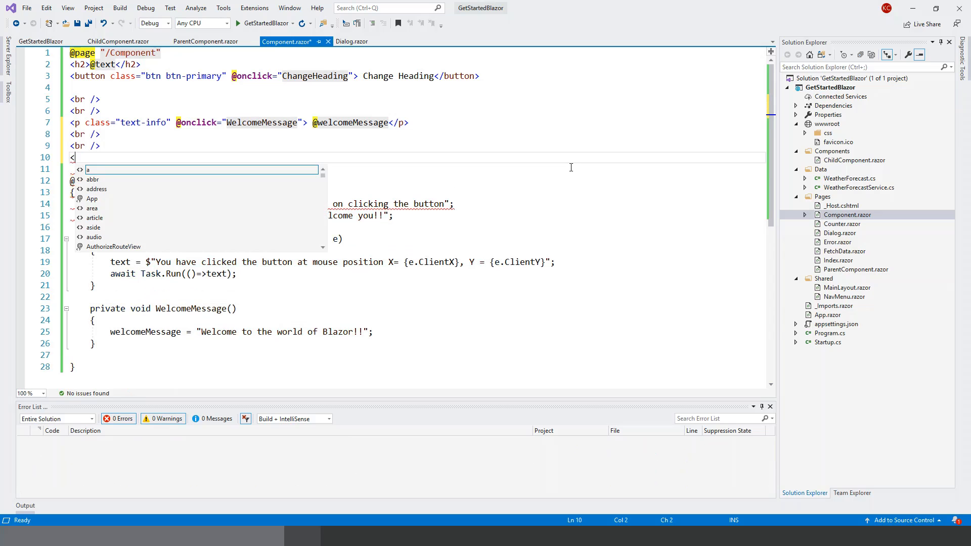
type("inpu")
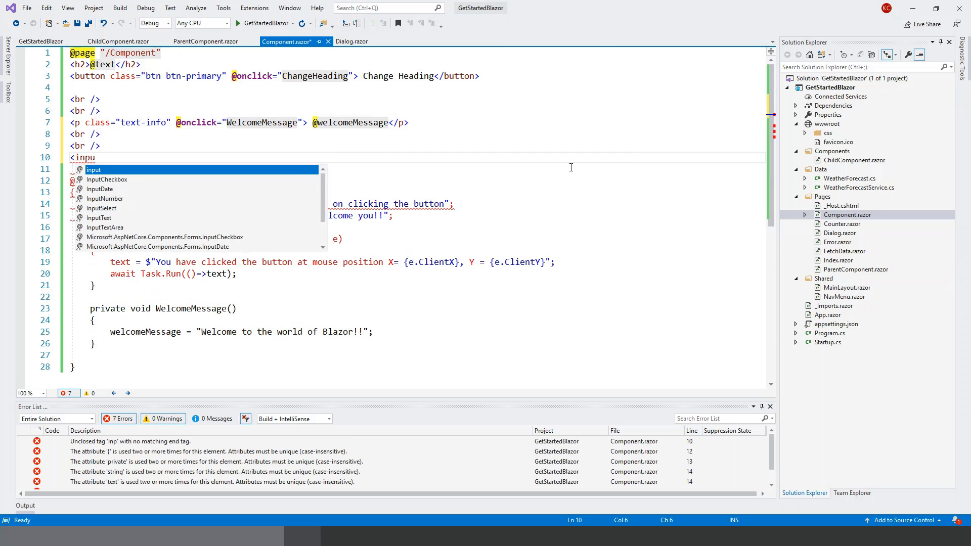
key("Tab")
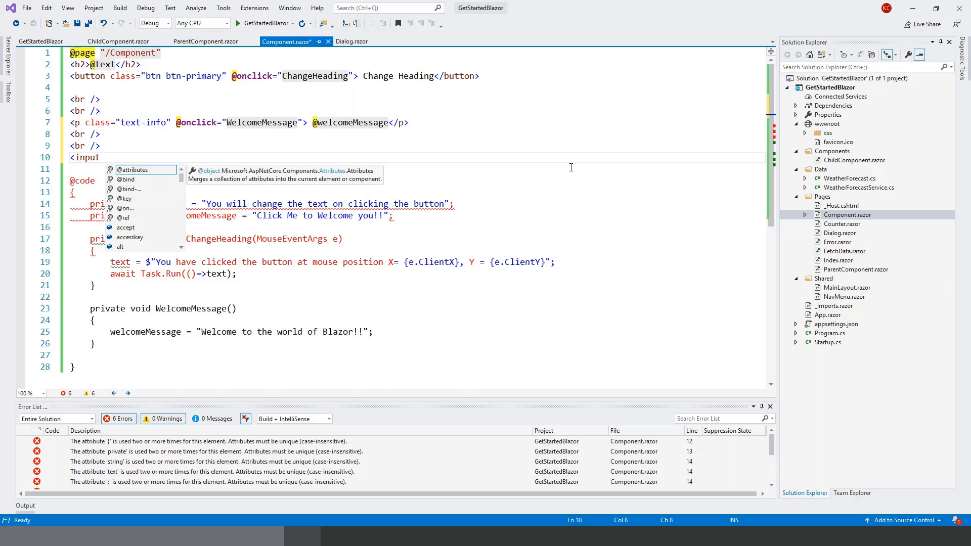
type("type")
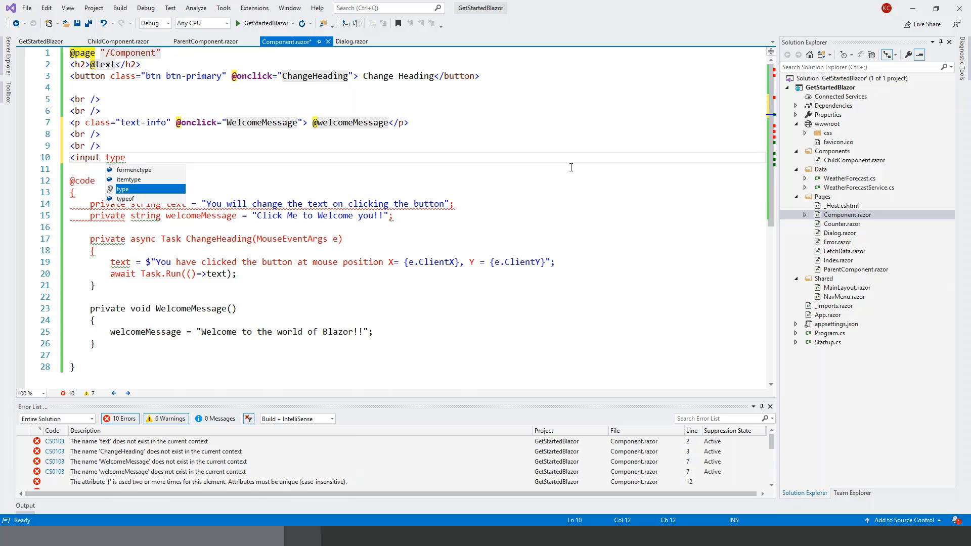
type("=\"")
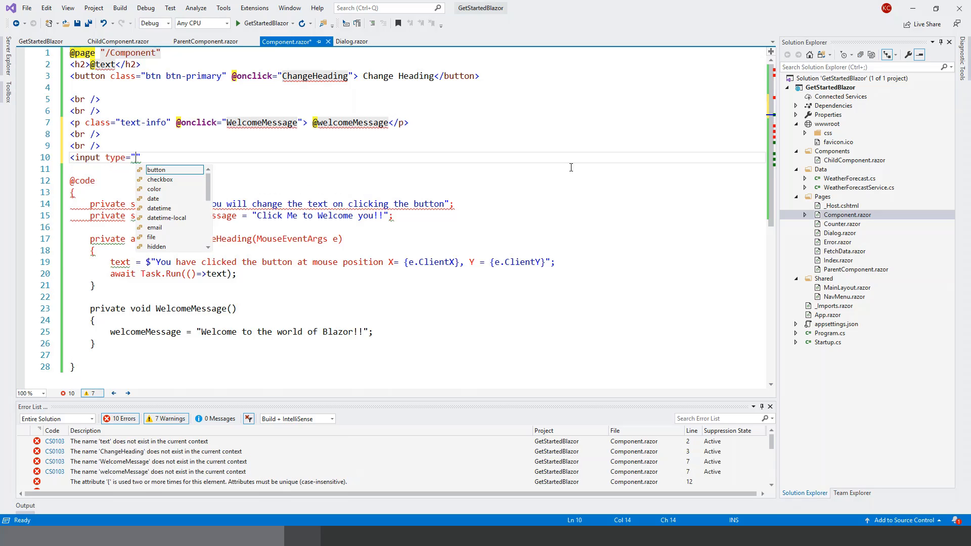
type("check")
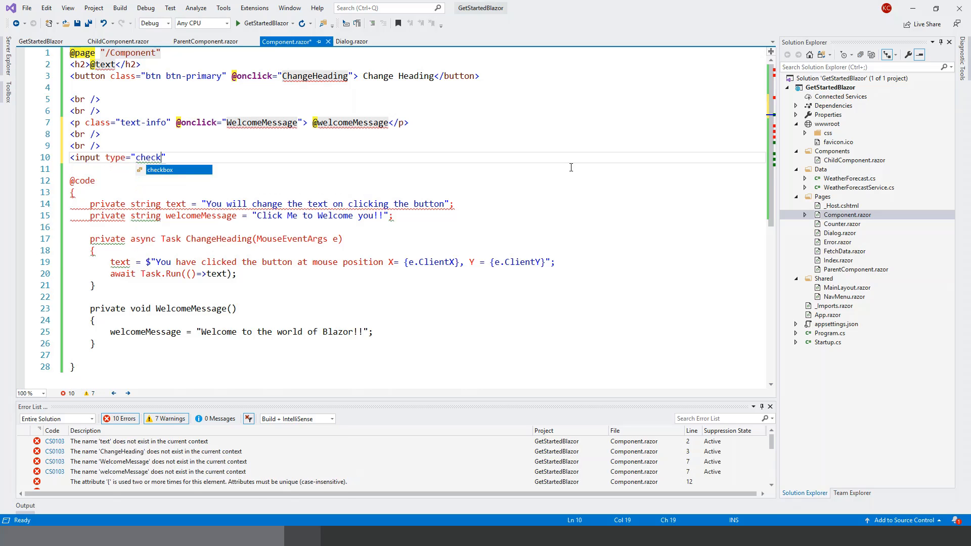
key("Tab")
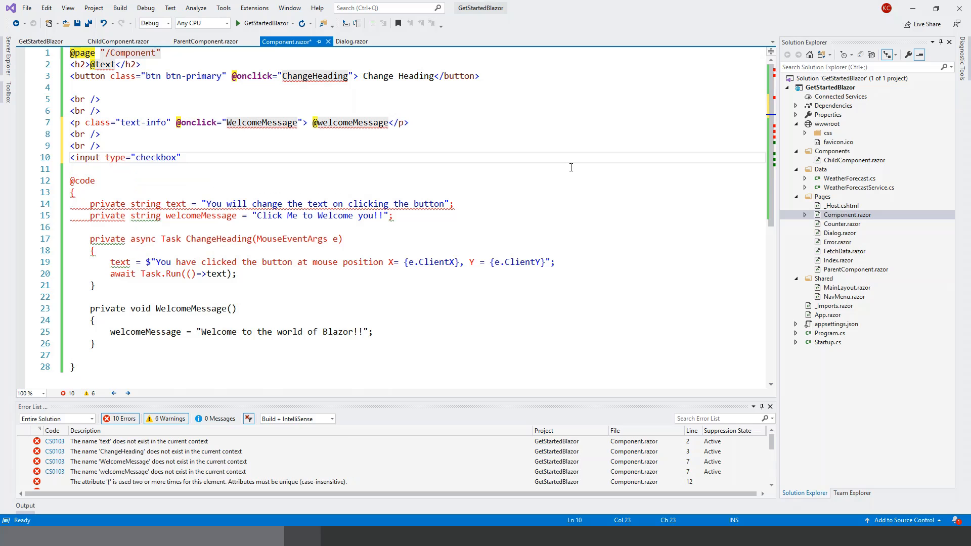
type("class")
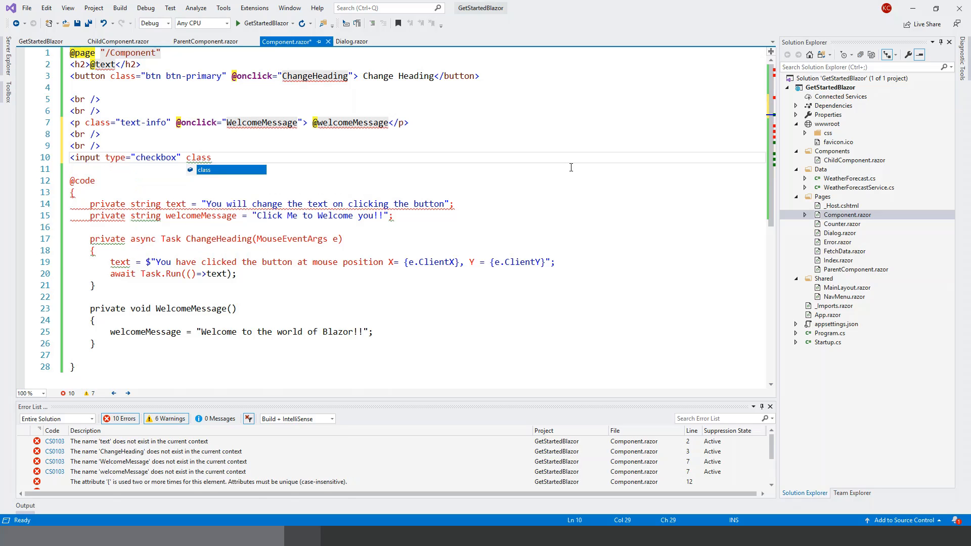
type("=\"")
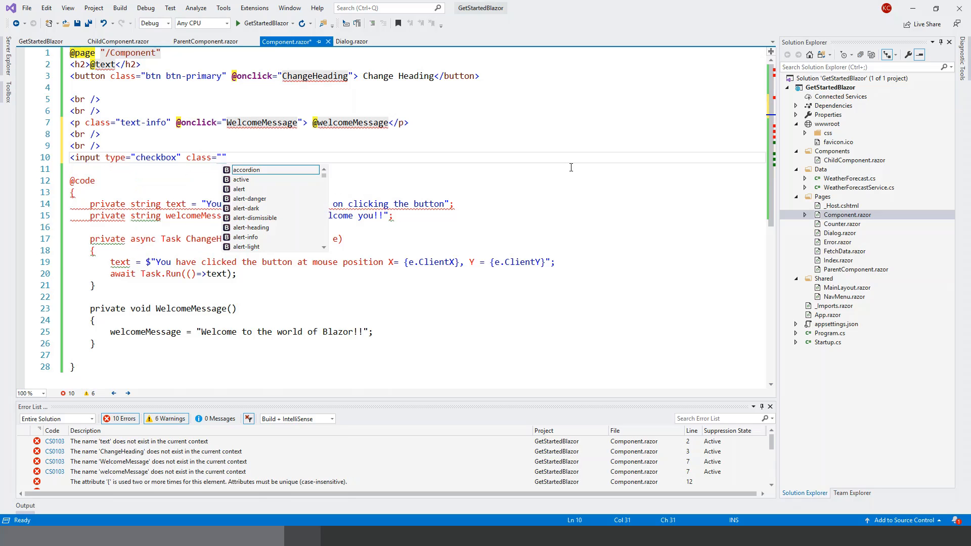
type("for")
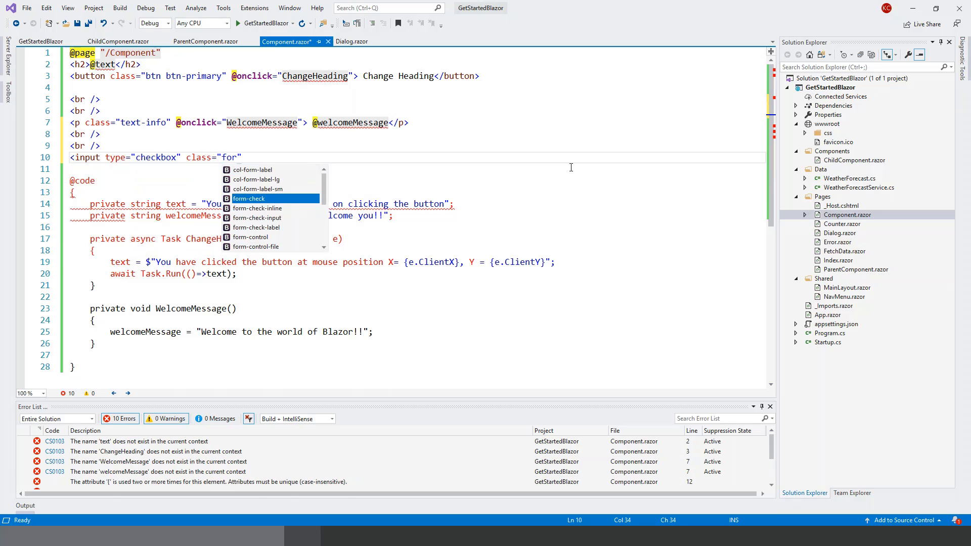
key("Tab")
type("\"")
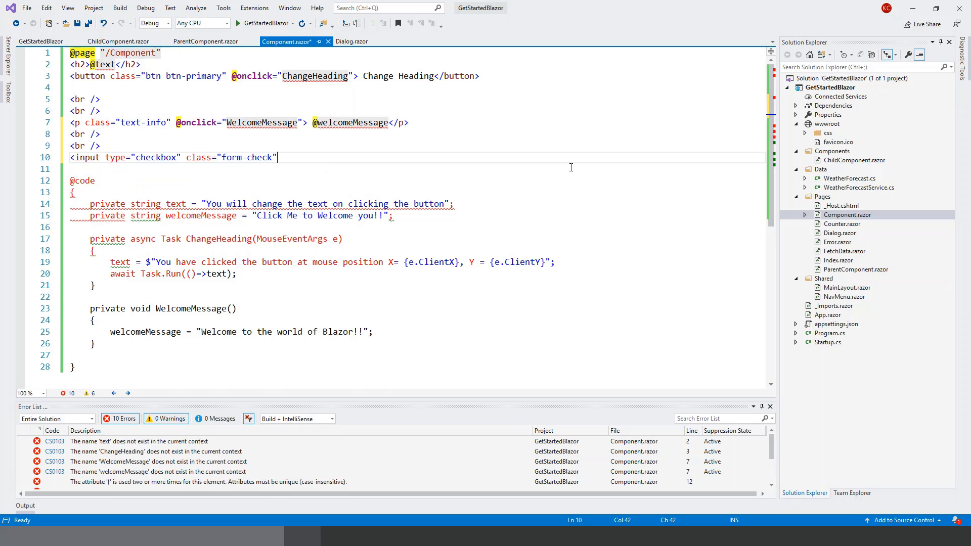
left_click(275, 158)
type("-ino")
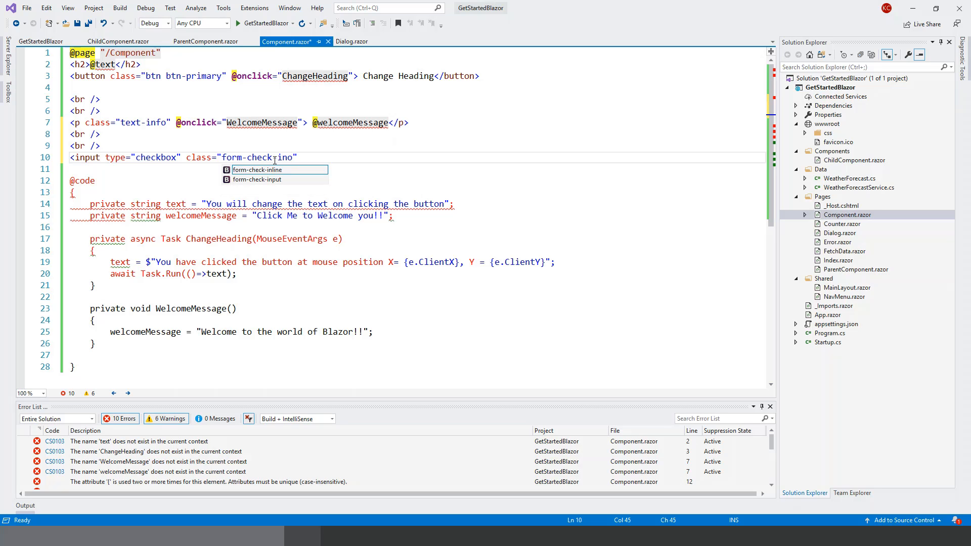
left_click(257, 179)
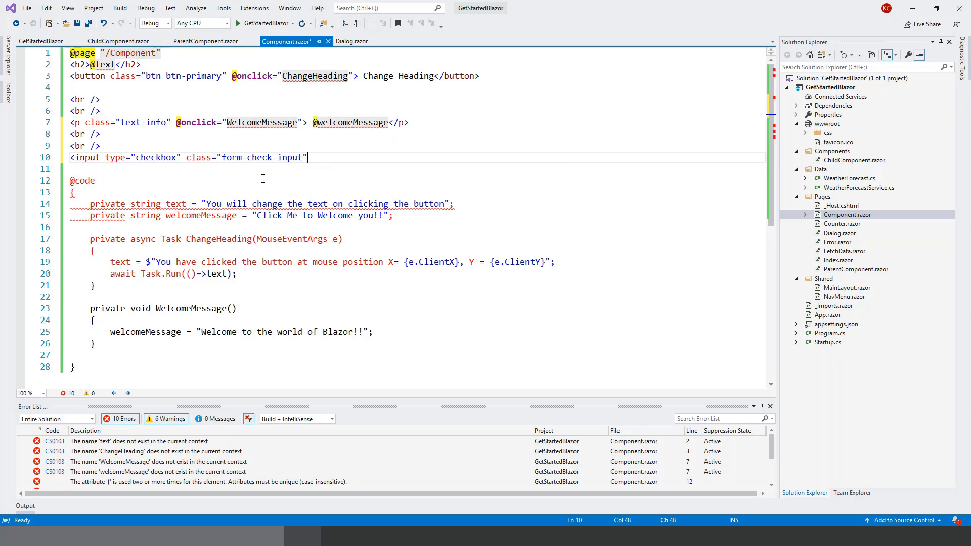
type("@")
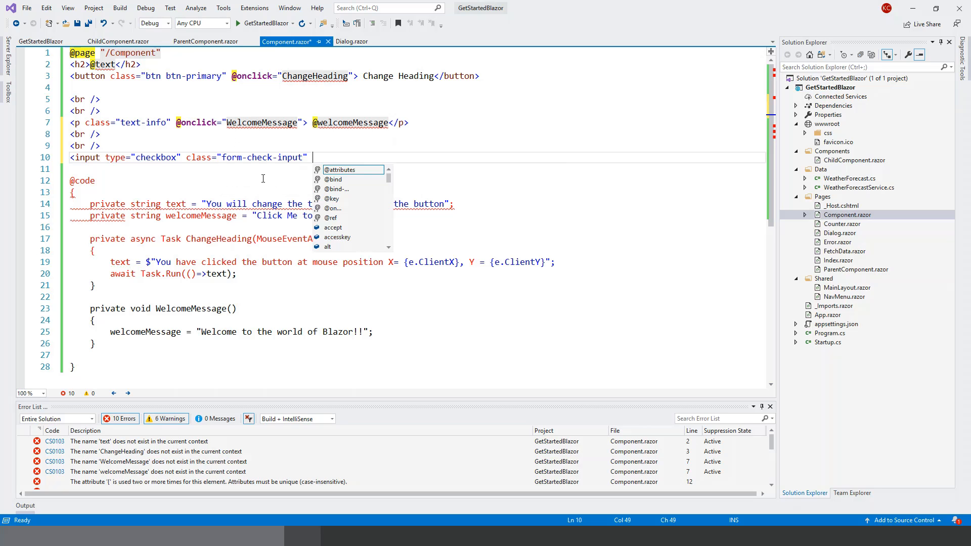
key("Escape")
type("onch")
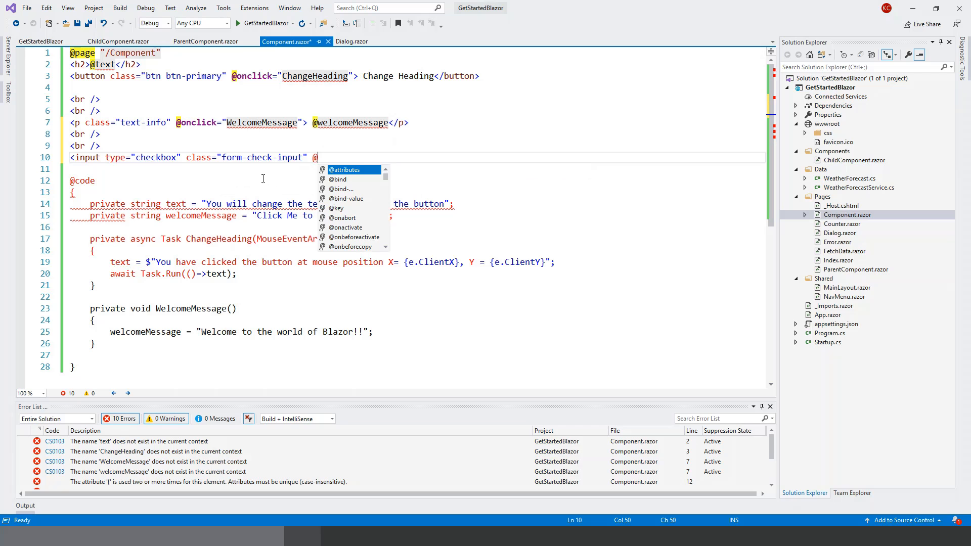
type("ange")
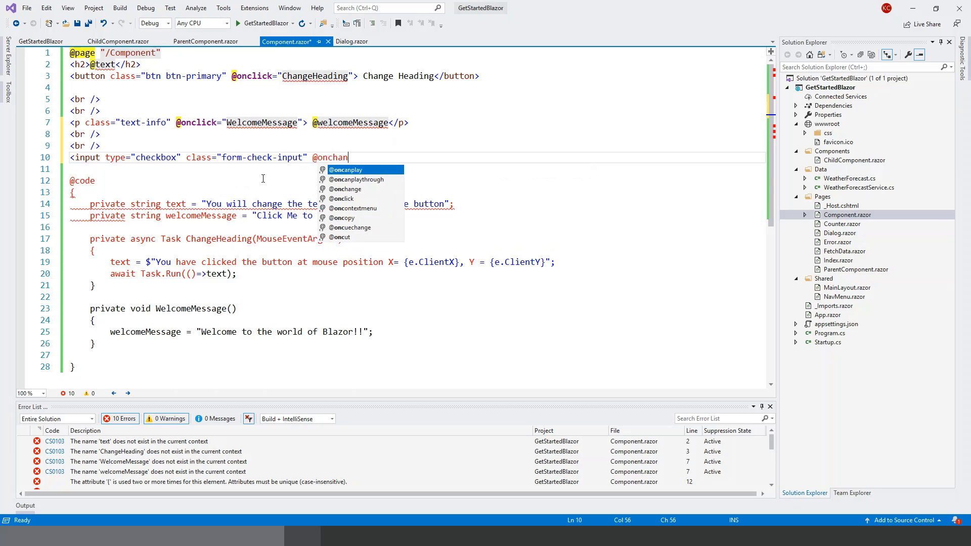
key("Escape")
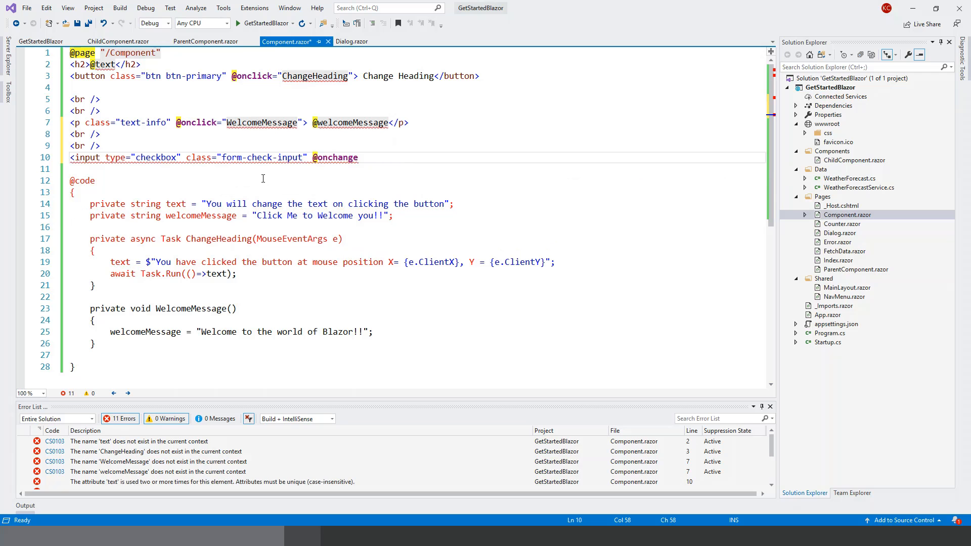
type("=\"")
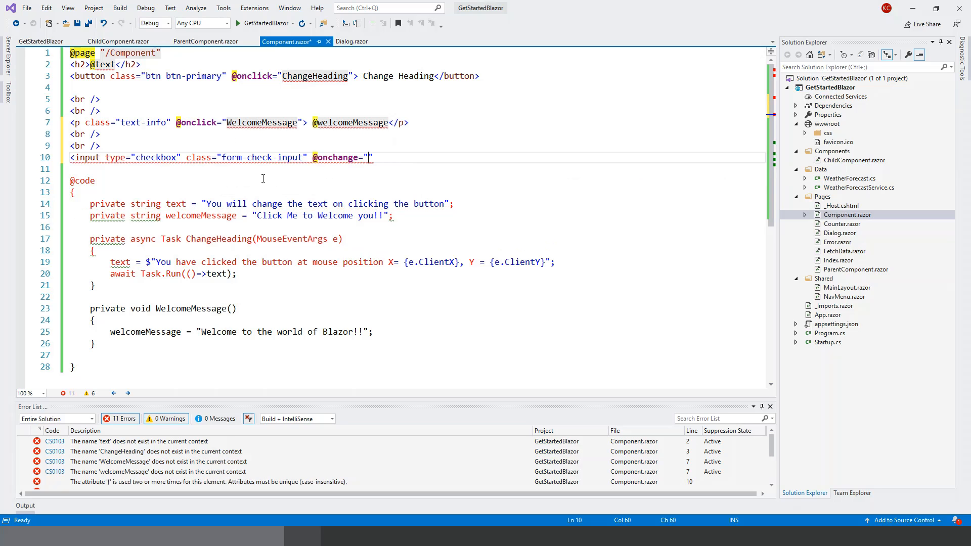
type("Check")
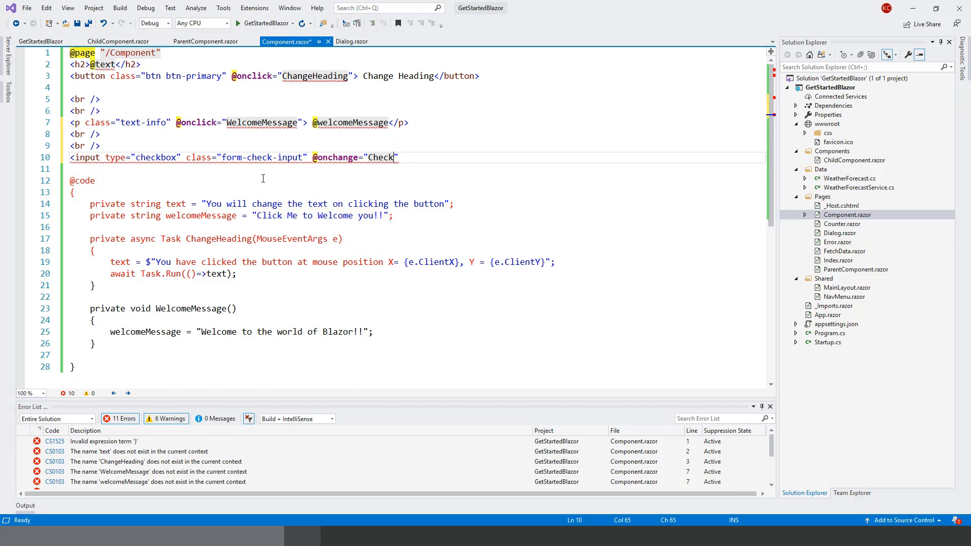
type("Chec")
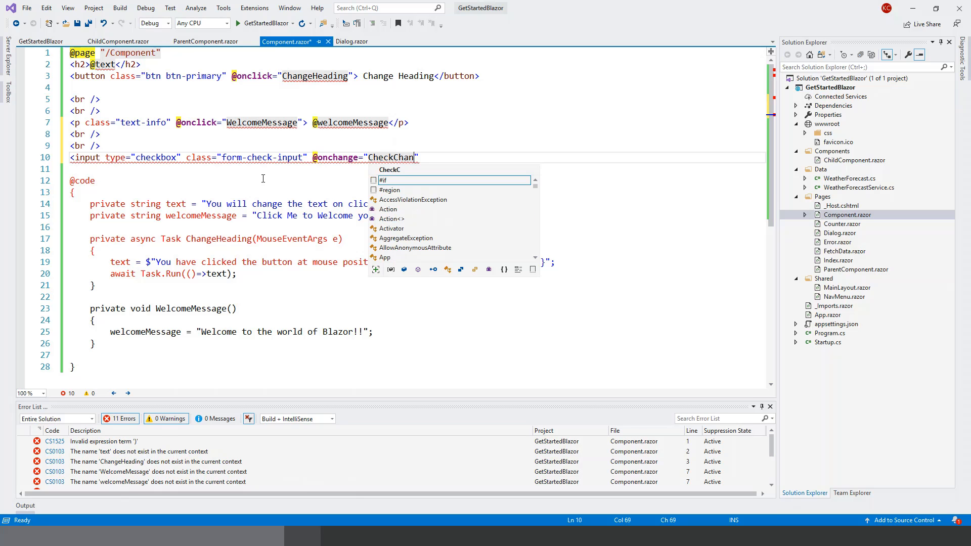
type("ksd")
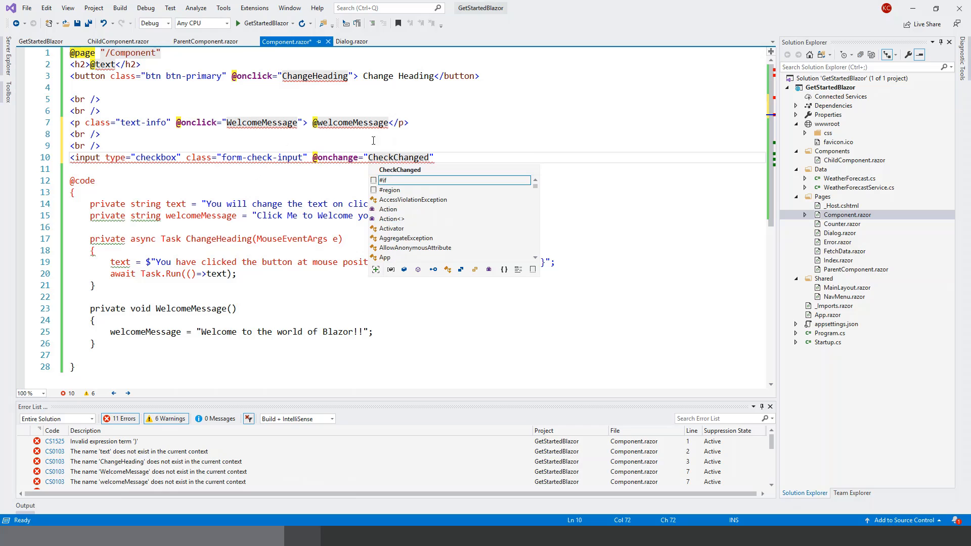
left_click(456, 162)
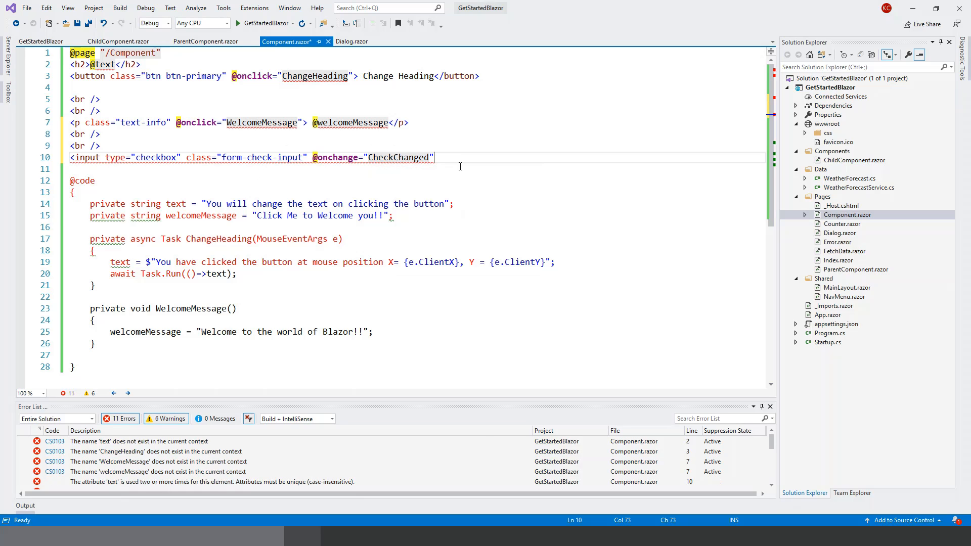
type("/")
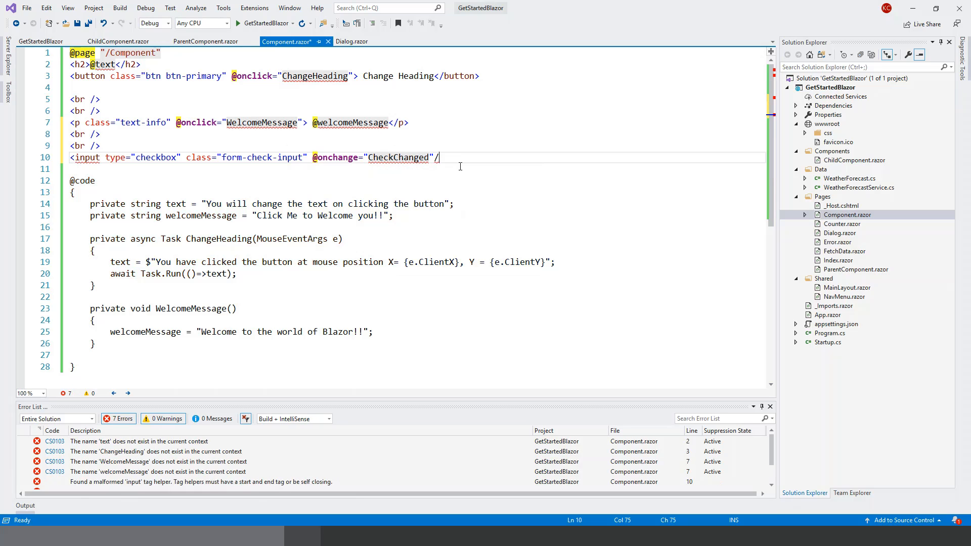
type(">")
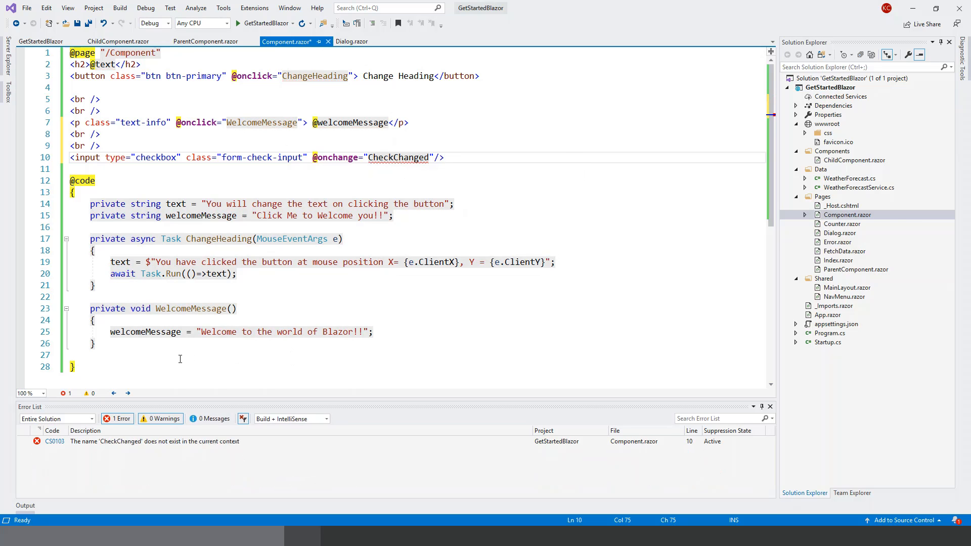
left_click(103, 343)
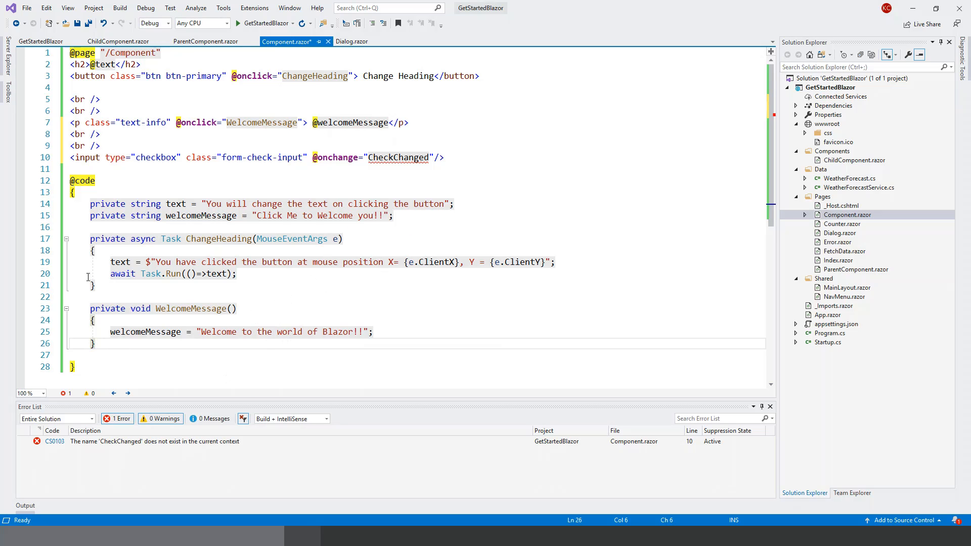
left_click(416, 218)
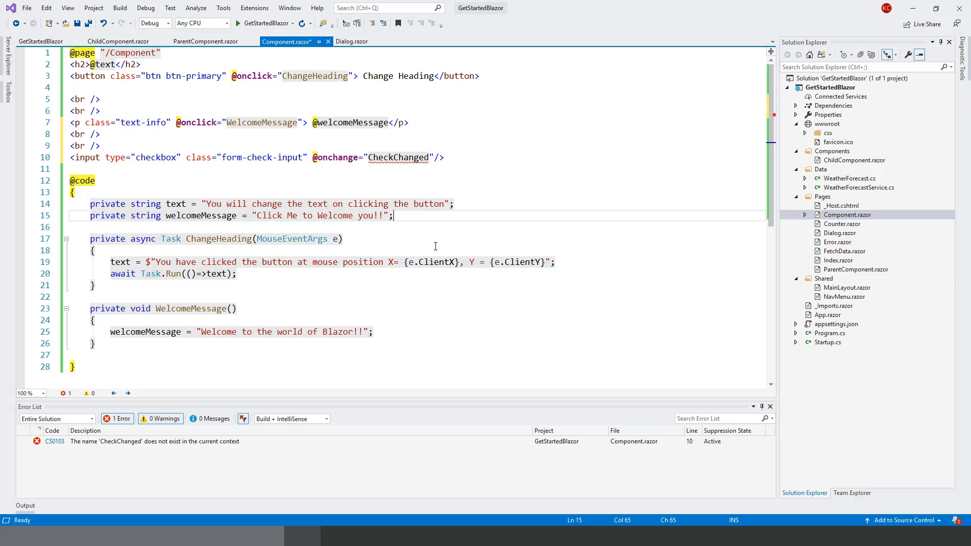
key("Return")
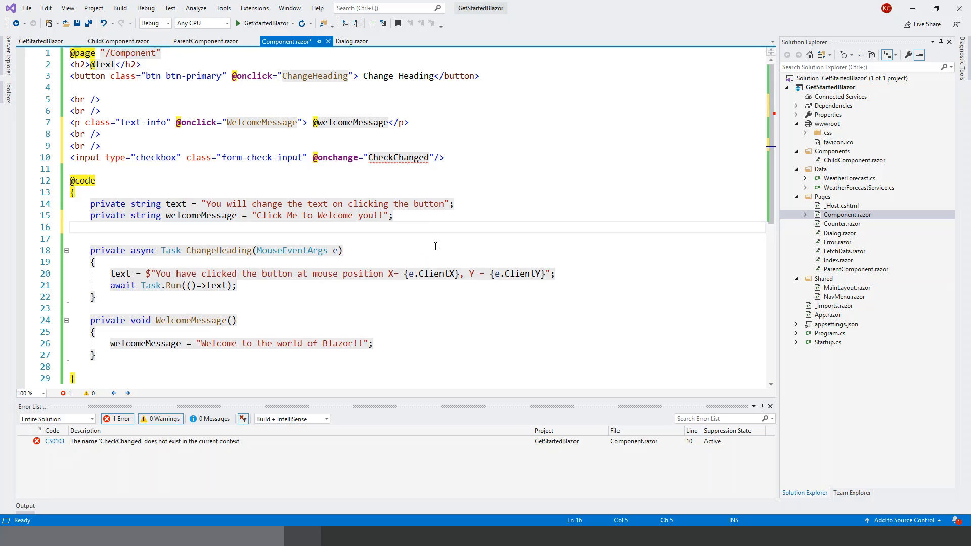
type("pr")
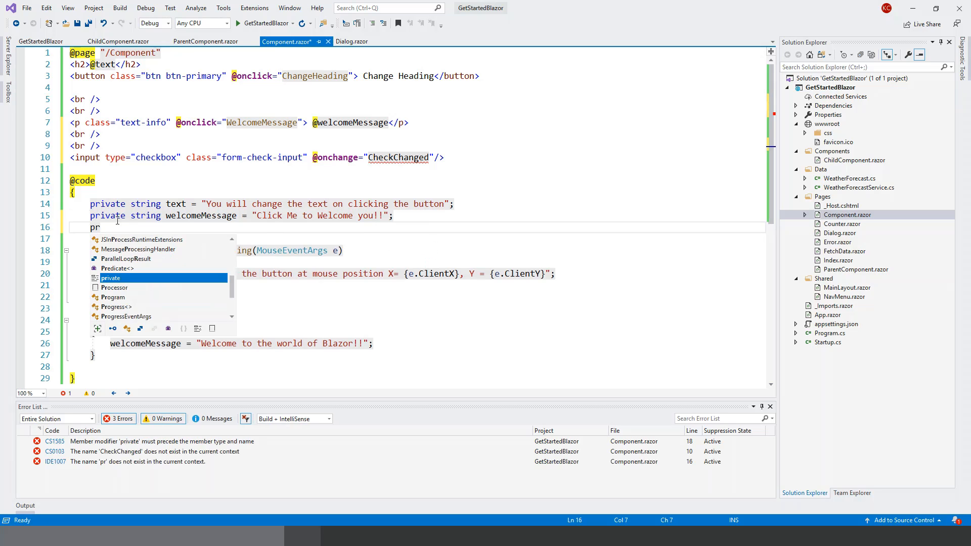
Copy the welcomeMessage declaration and paste it onto line 16 as a duplicate
left_click_drag(85, 215, 393, 216)
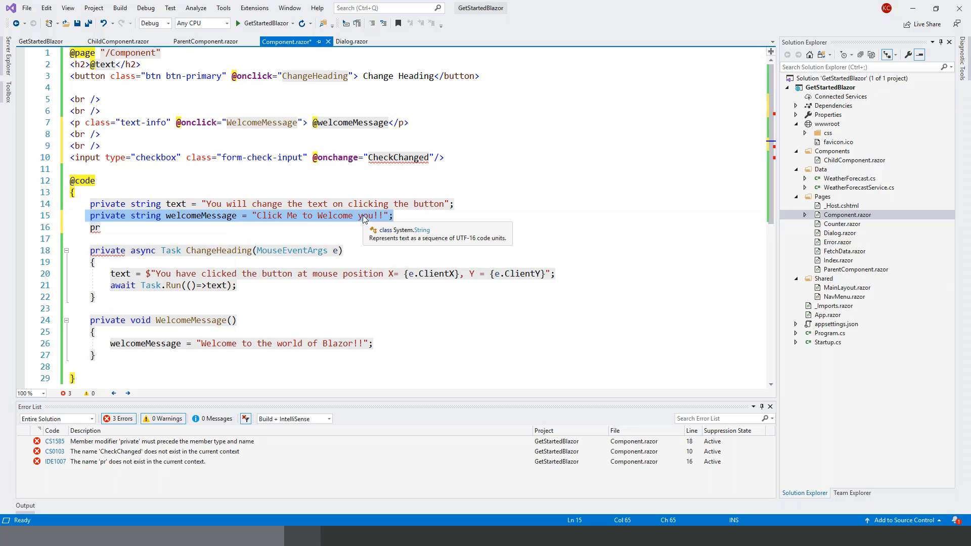
right_click(362, 221)
left_click(387, 242)
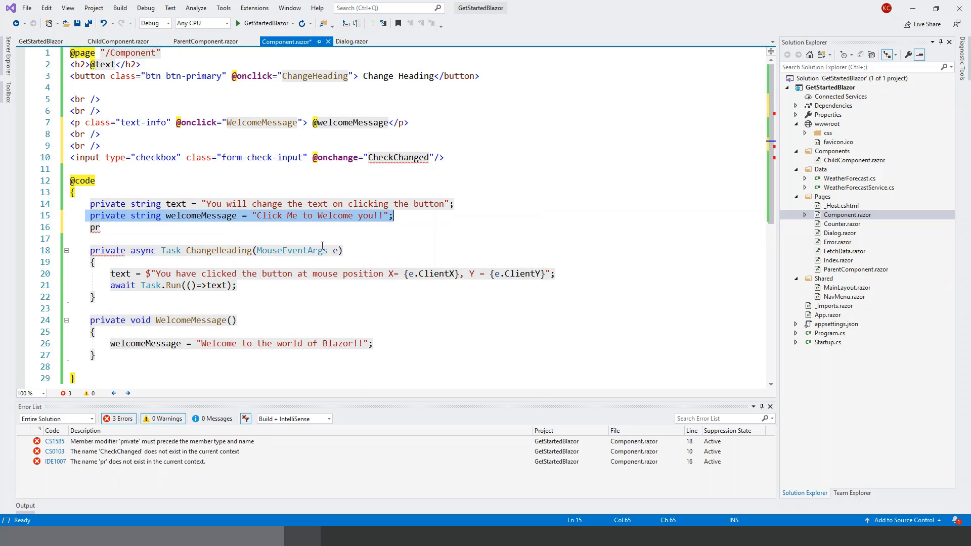
left_click(97, 237)
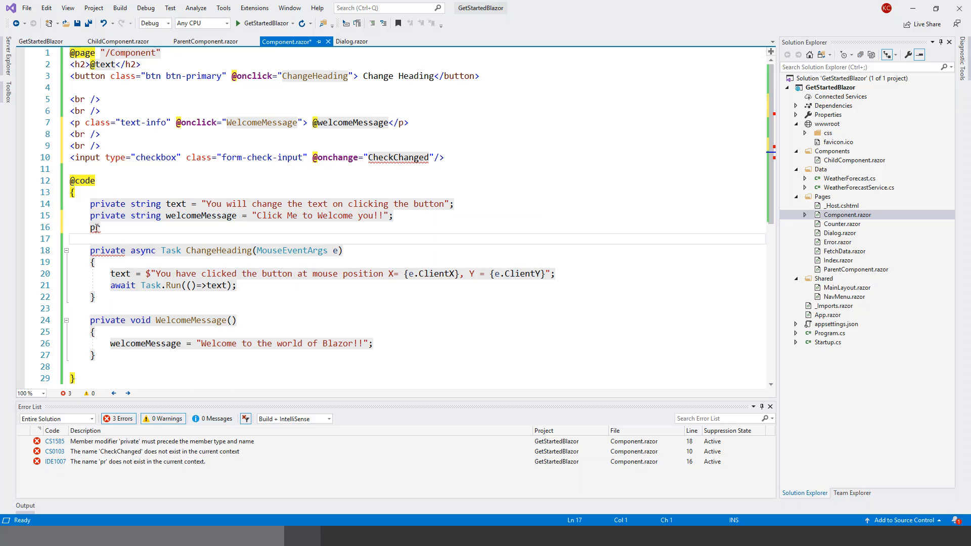
double_click(95, 228)
key("ctrl+v")
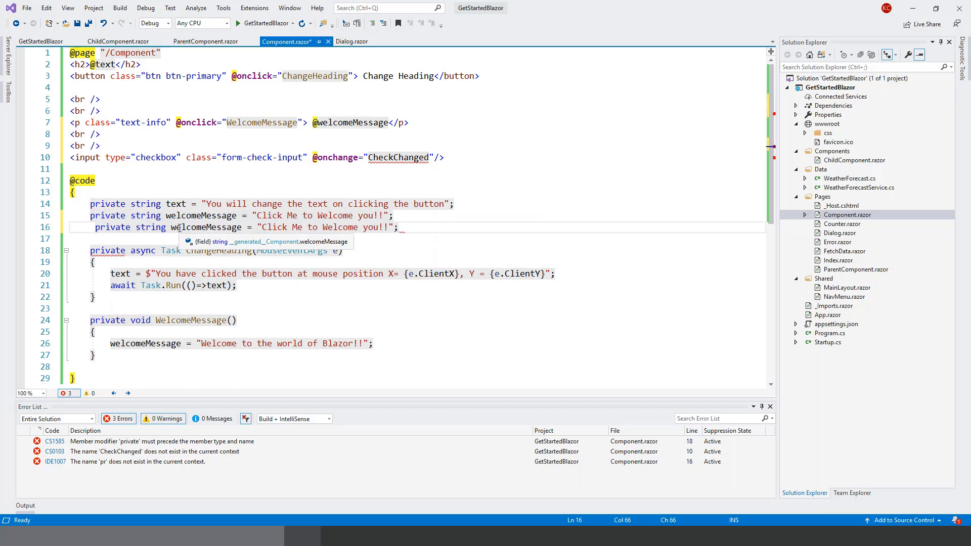
Rename the copy to checkChanged holding "I am not checked" and add a blank line below
double_click(205, 228)
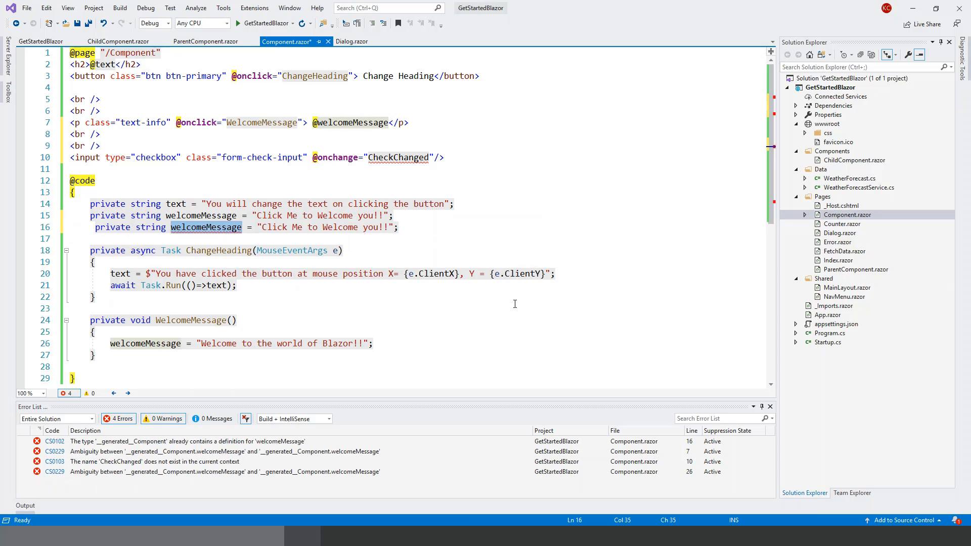
type("check")
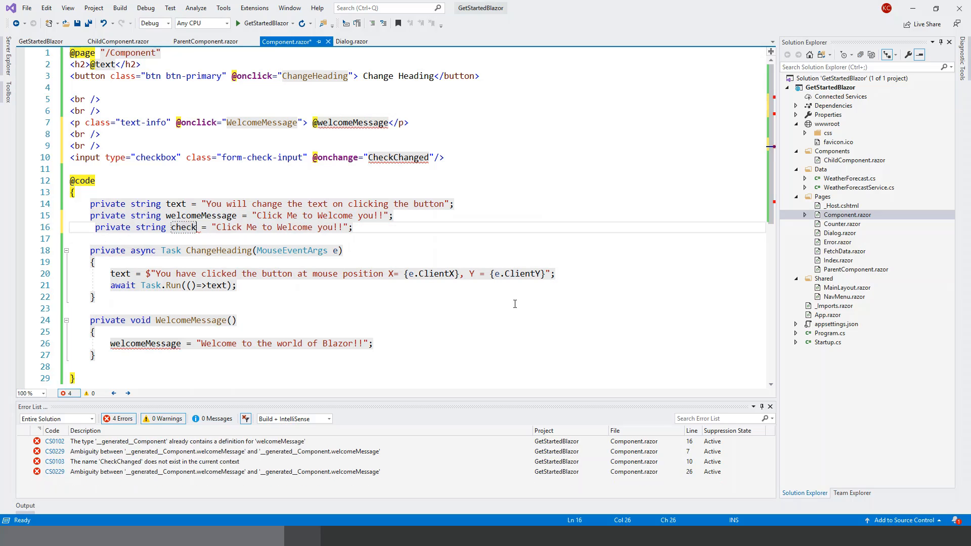
type("Changed")
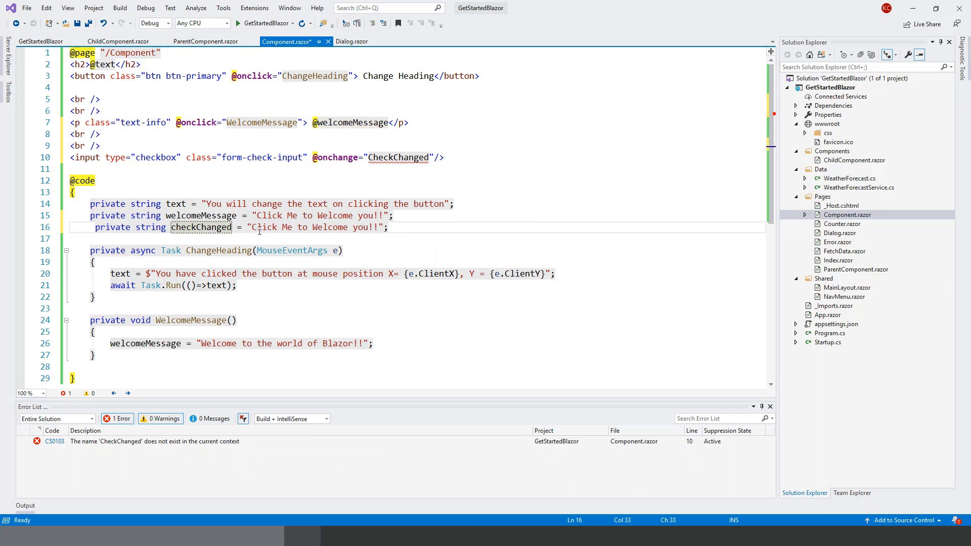
left_click_drag(253, 228, 380, 227)
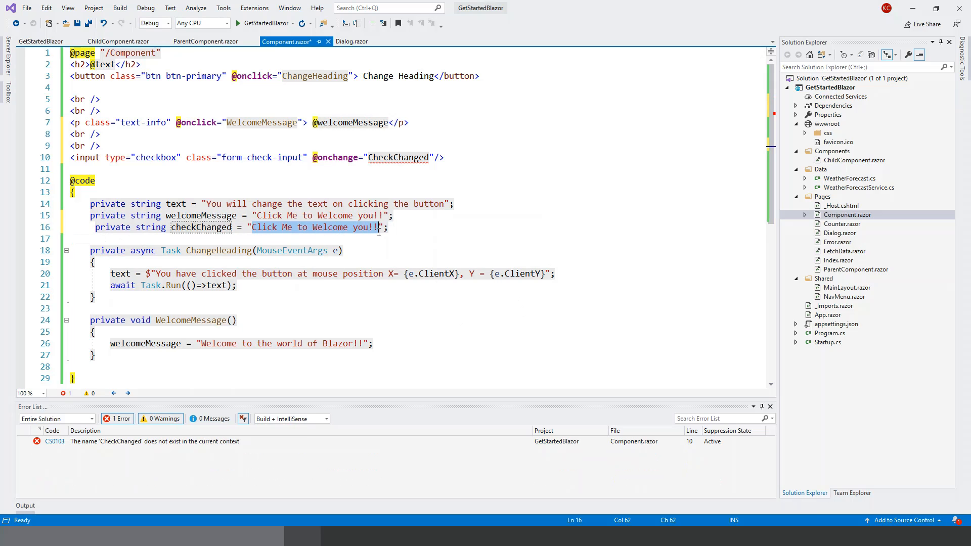
type("I am ")
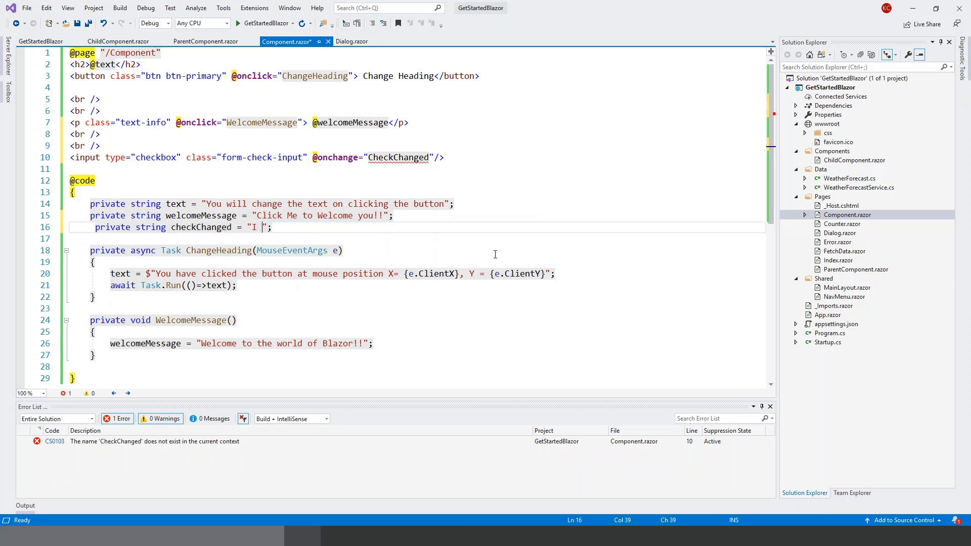
type("not ")
type("checke")
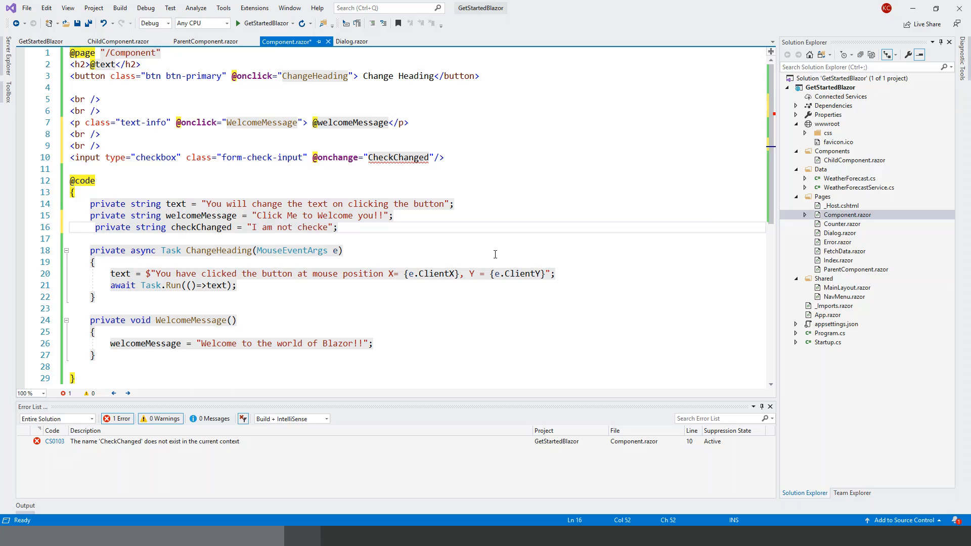
type("d")
key("End")
key("Return")
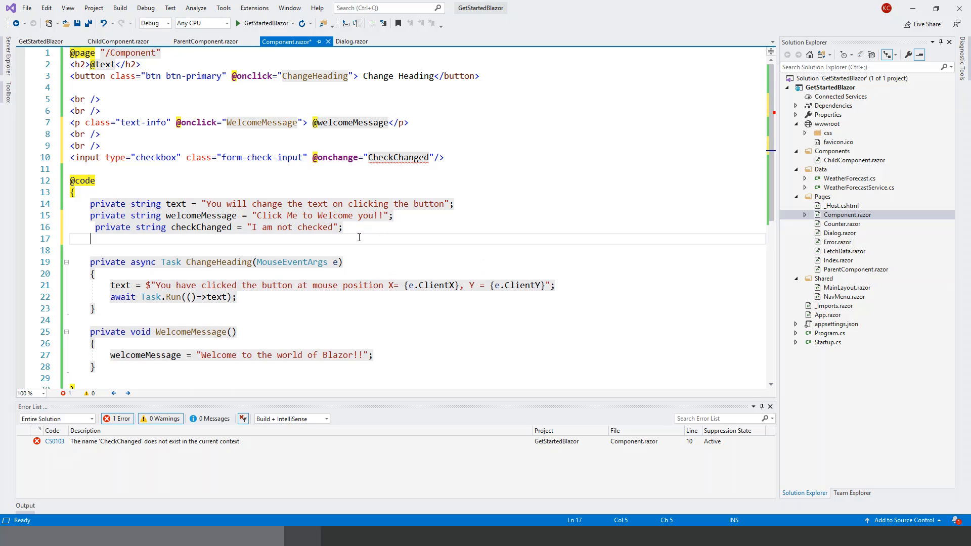
type("[Para")
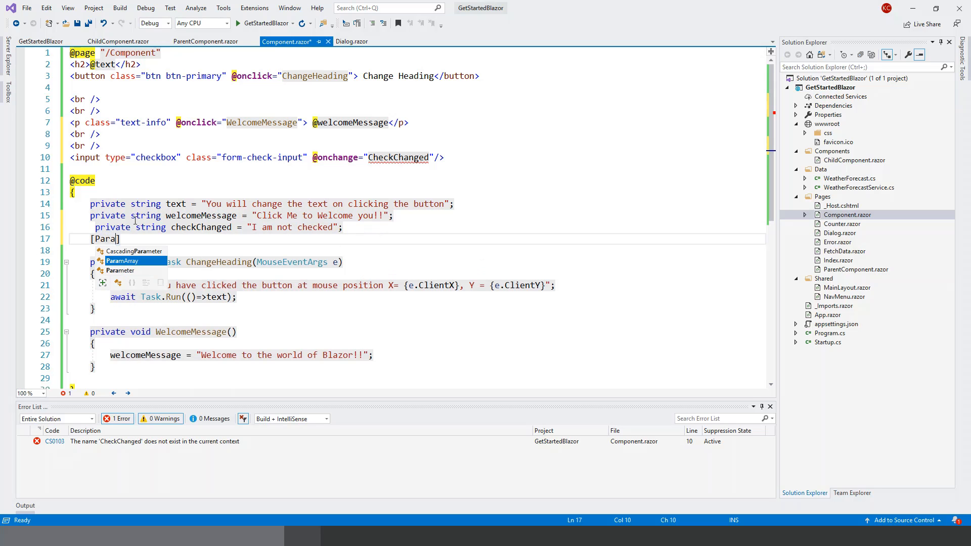
Add a [Parameter] attribute on line 17
key("Down")
key("Tab")
key("Down")
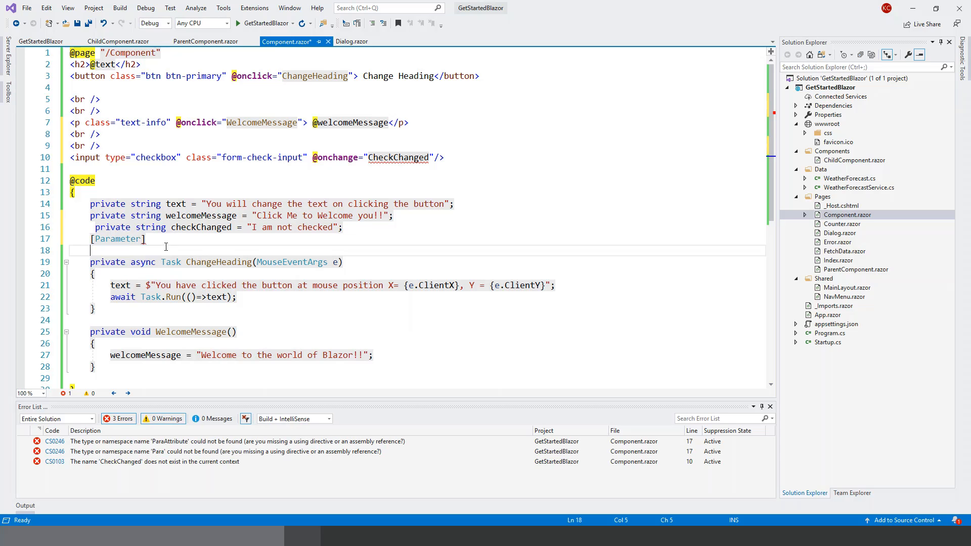
left_click(164, 238)
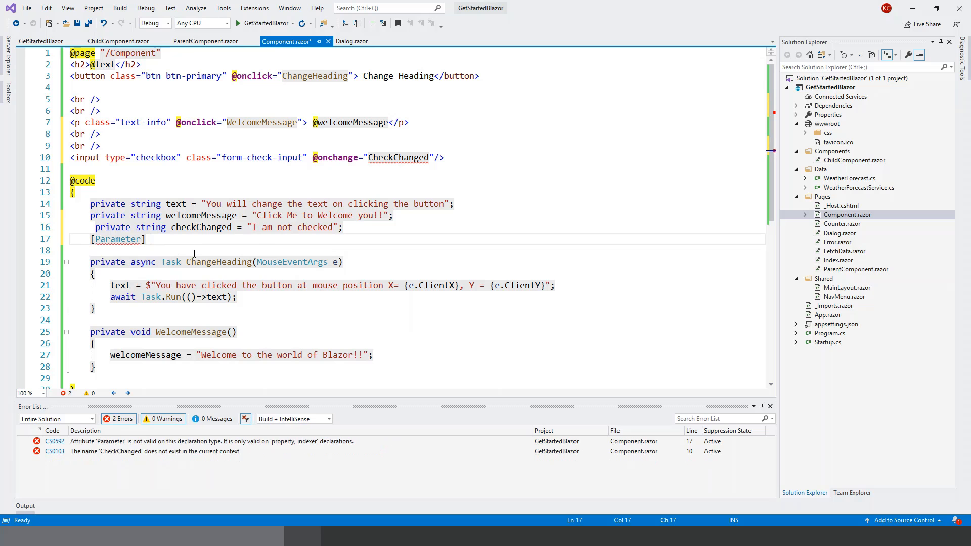
type("p")
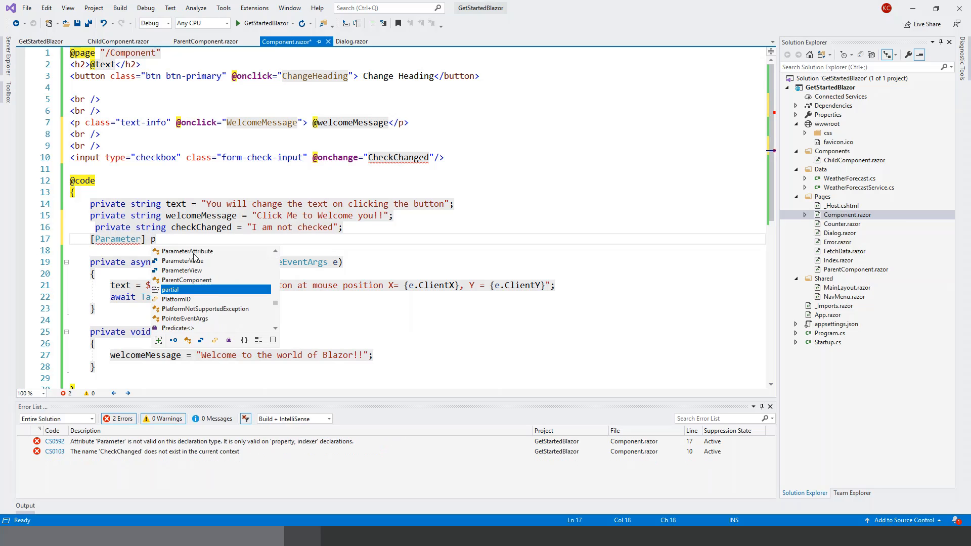
type("u")
key("BackSpace")
type("rop")
Expand the prop snippet into public bool isChecked defaulting to true
key("Tab")
key("Tab")
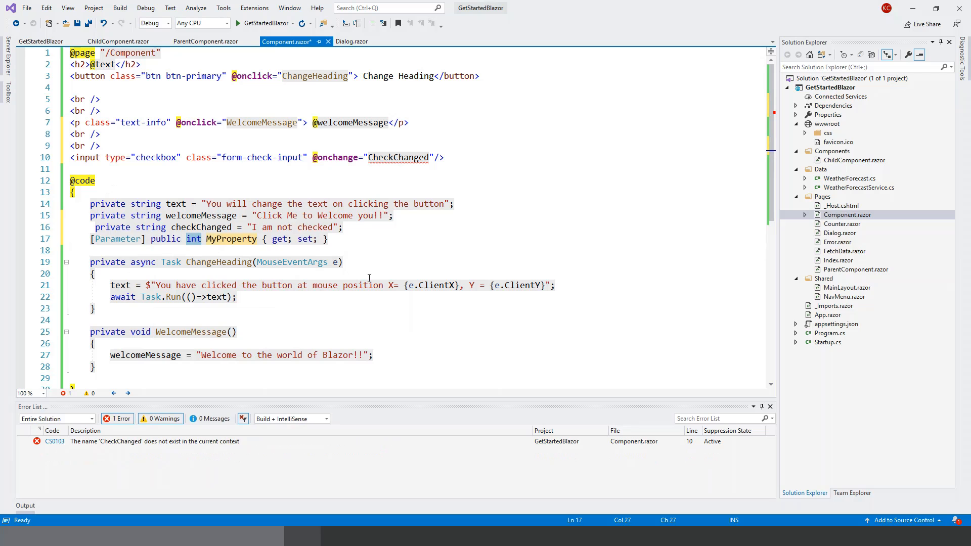
type("bool")
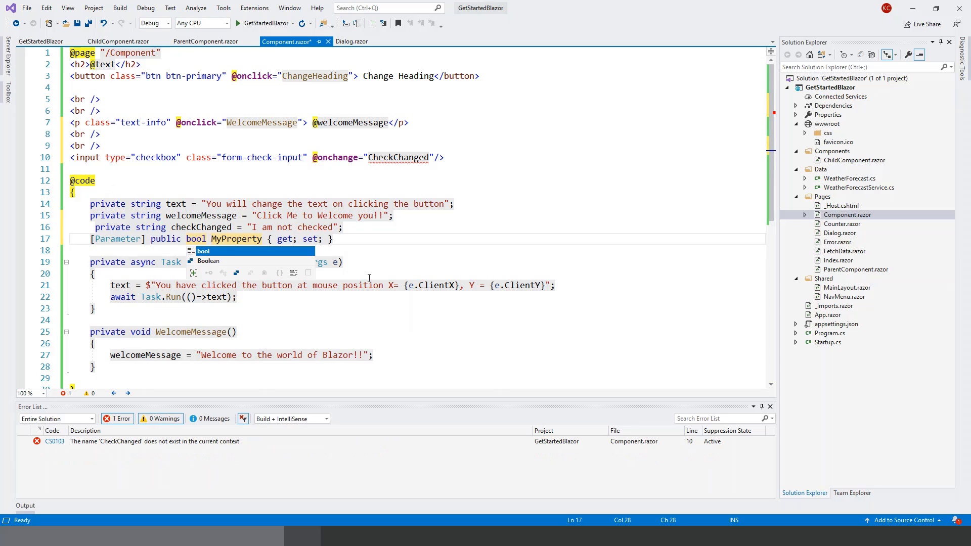
key("Tab")
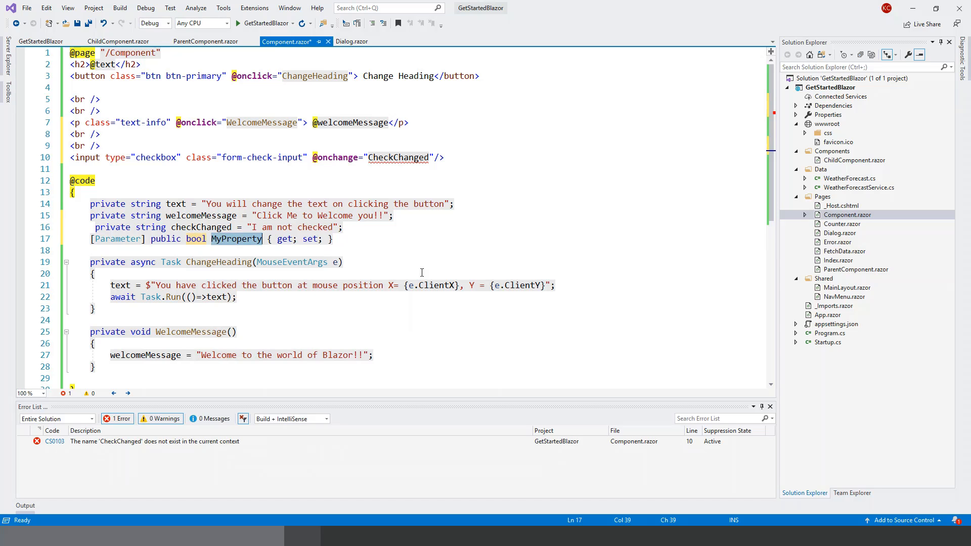
type("isCh")
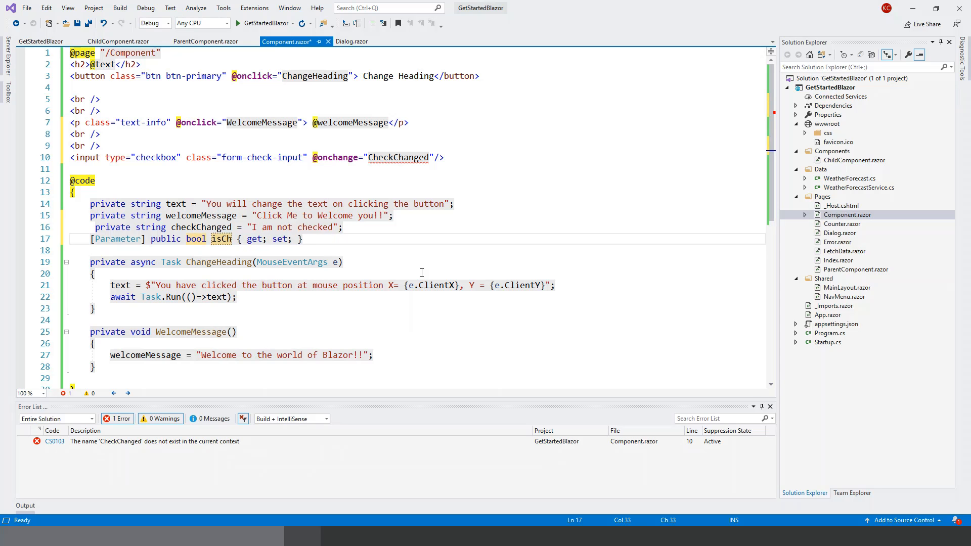
type("ecked")
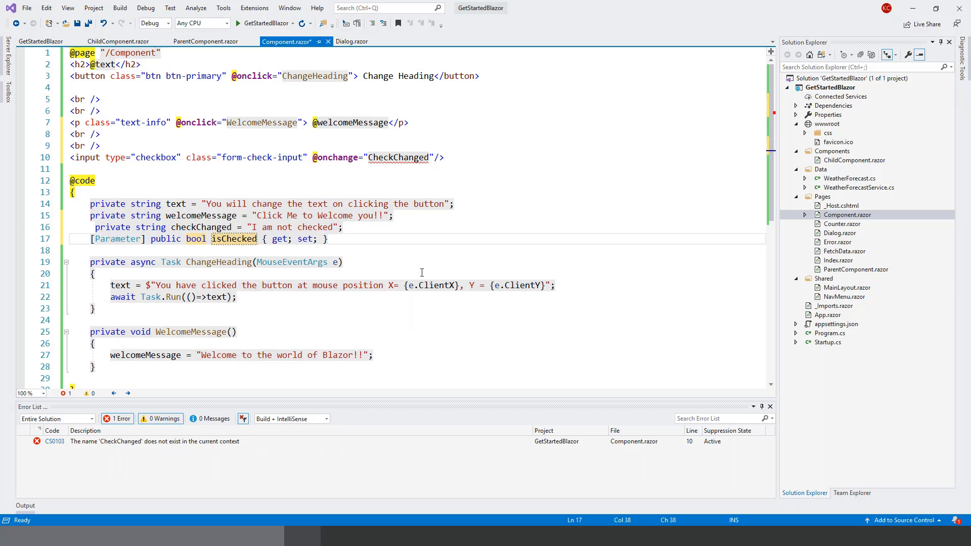
left_click(343, 240)
type("= true")
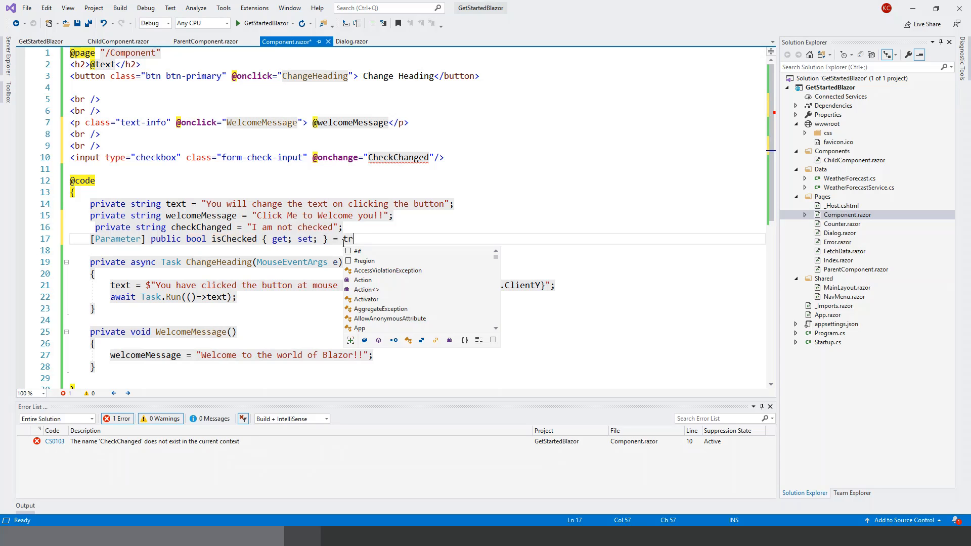
type(";")
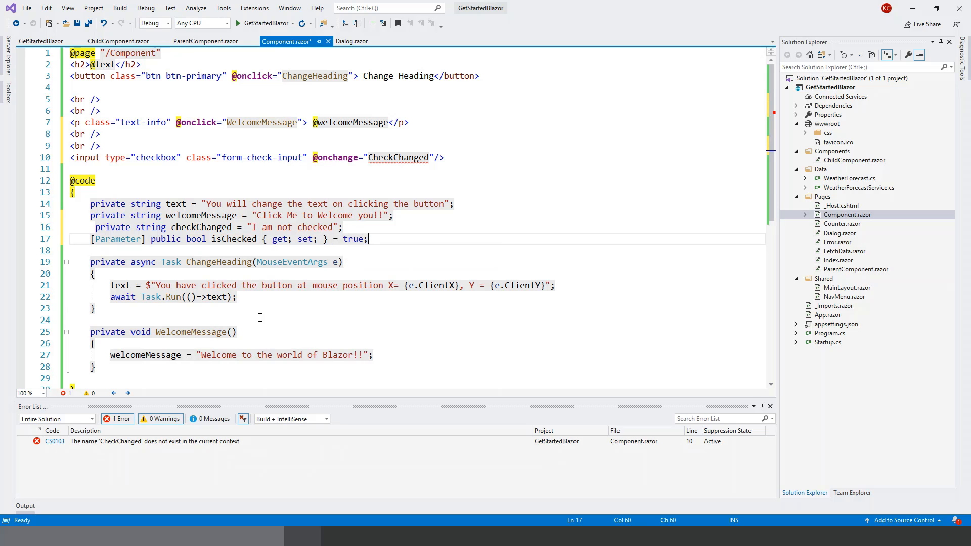
scroll(220, 364, "down", 1)
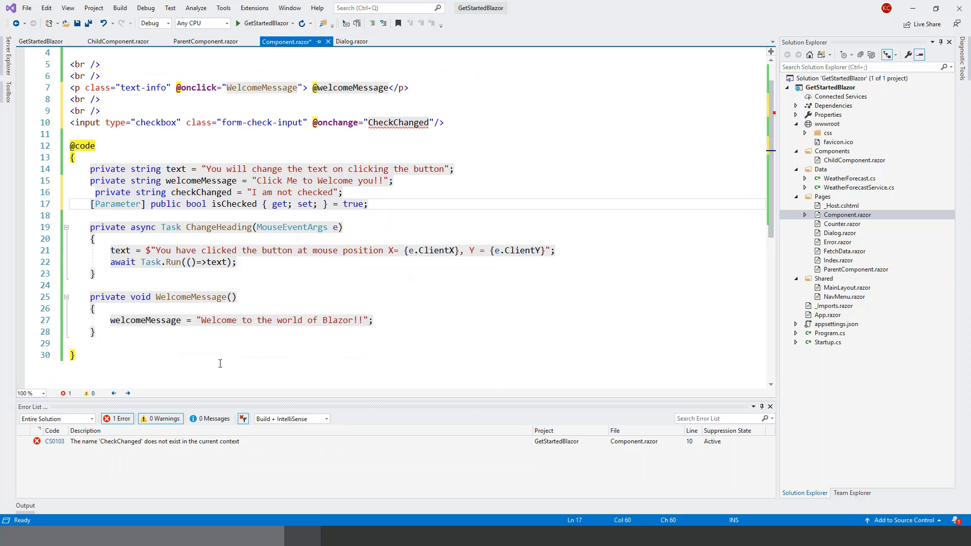
Declare private void CheckChanged after WelcomeMessage, copying the name from the onchange attribute
left_click(120, 333)
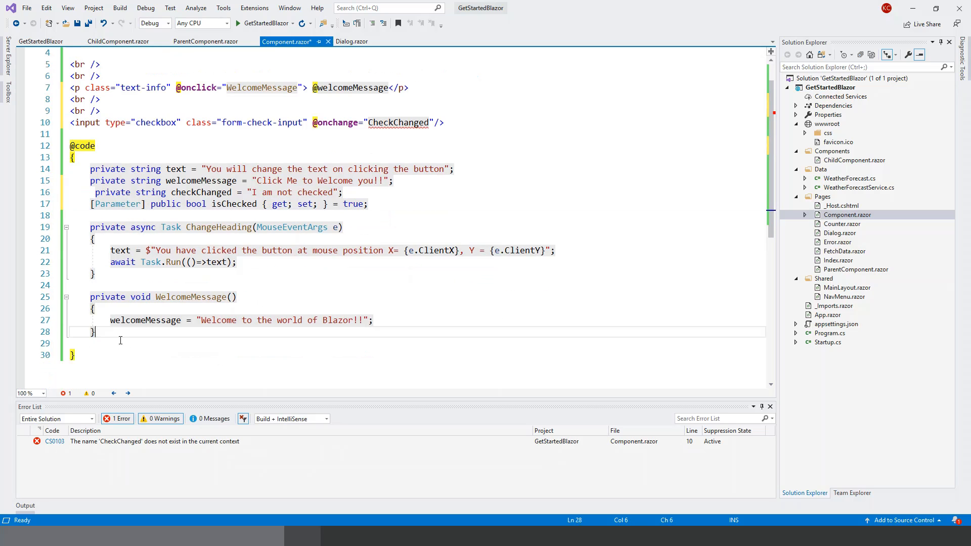
key("Return")
key("Return")
type("private ")
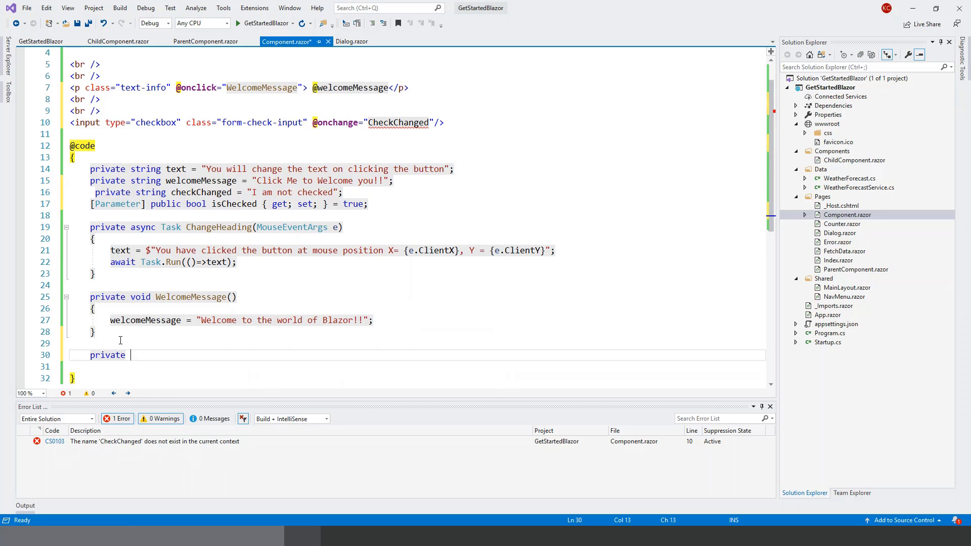
type("void ")
type("Ch")
type("eck")
double_click(397, 121)
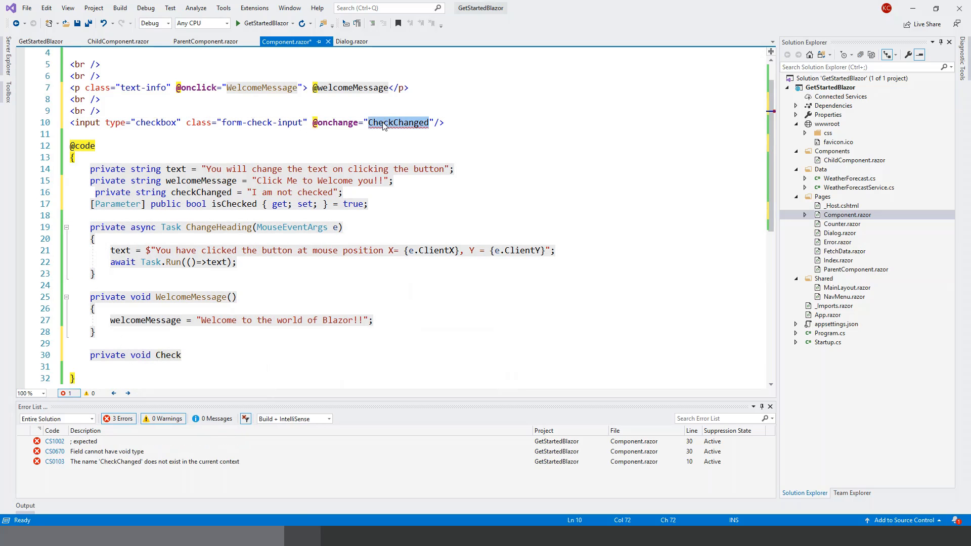
right_click(384, 126)
left_click(407, 140)
left_click(173, 356)
double_click(173, 355)
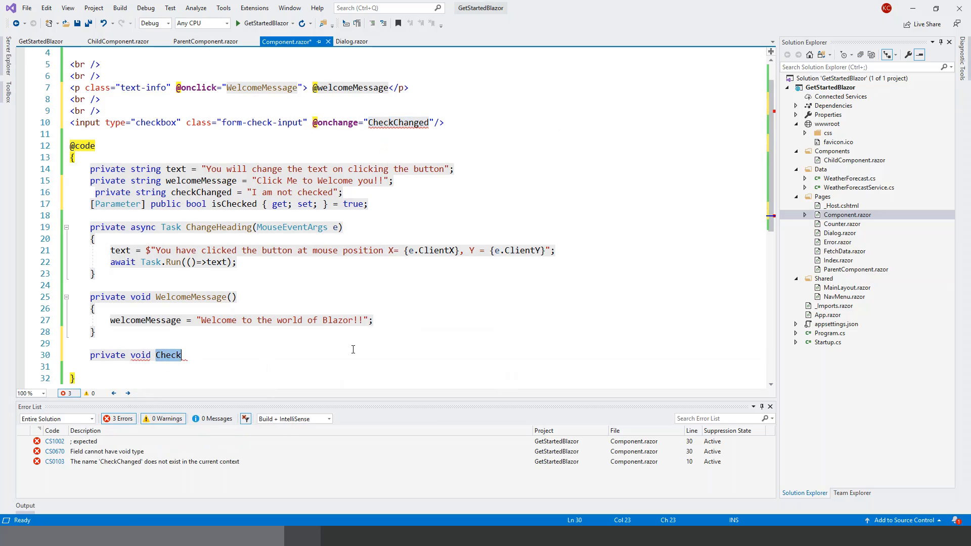
key("ctrl+v")
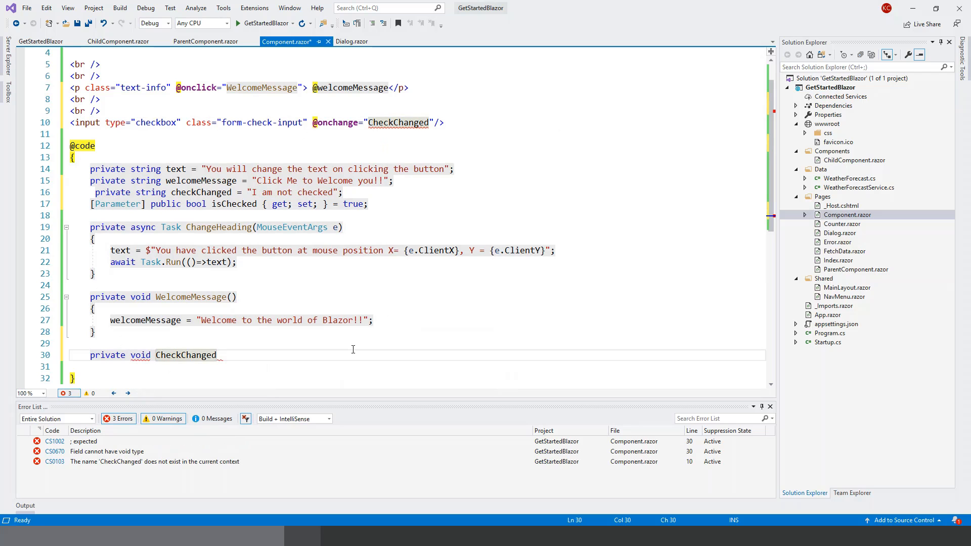
type("()")
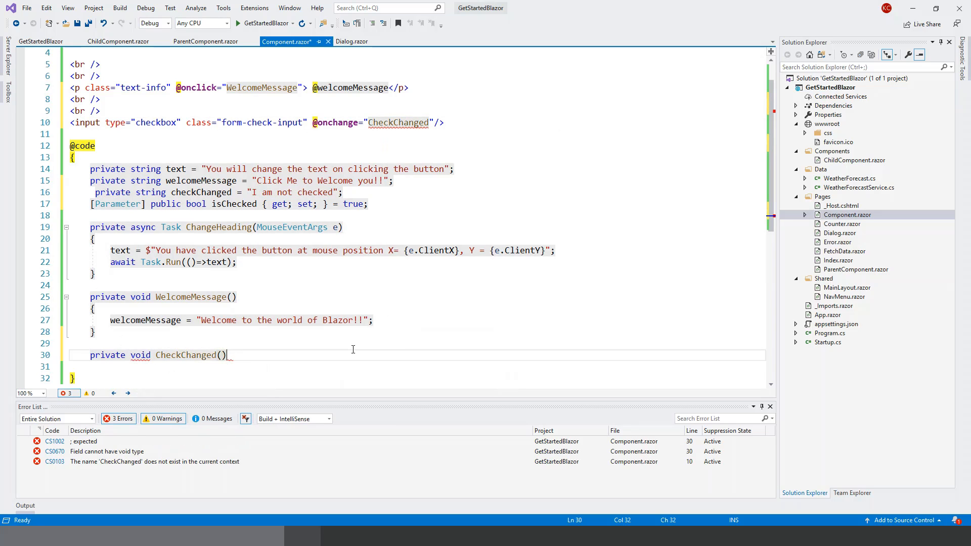
Add parentheses and open the braced body of the CheckChanged method
key("Return")
type("{")
key("Return")
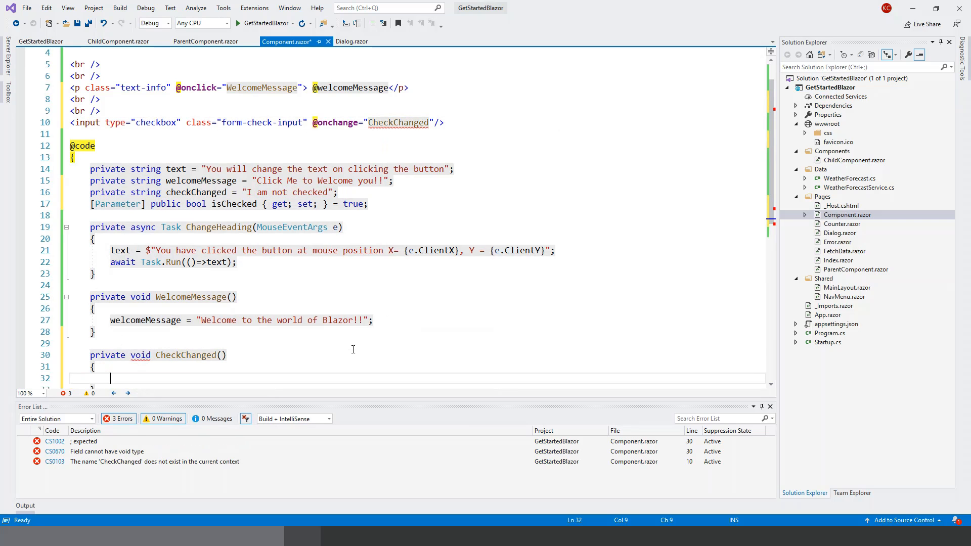
scroll(326, 292, "down", 2)
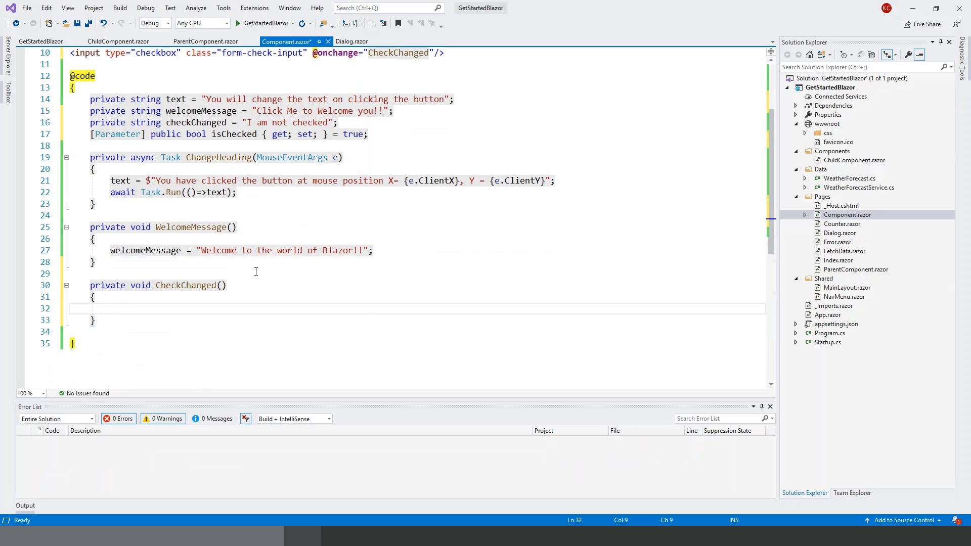
type("if")
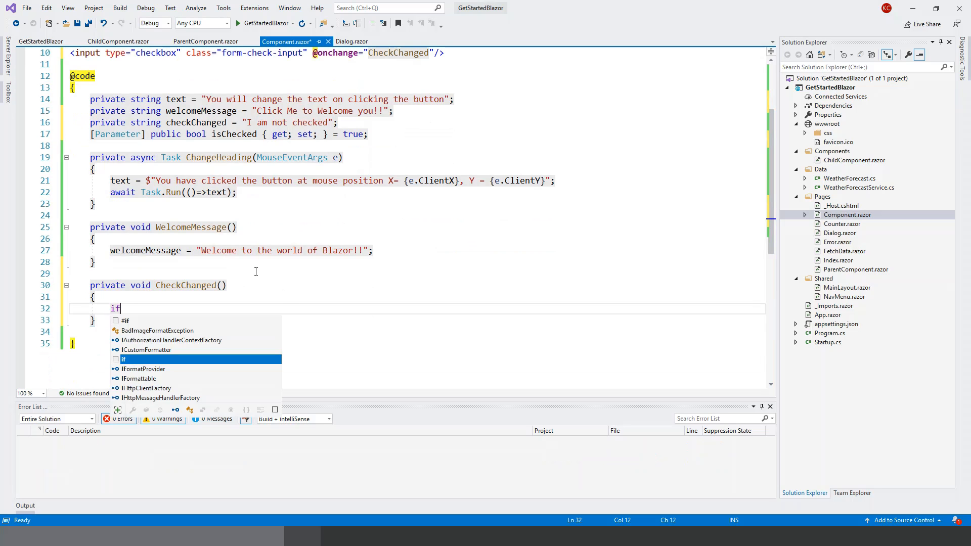
type("(")
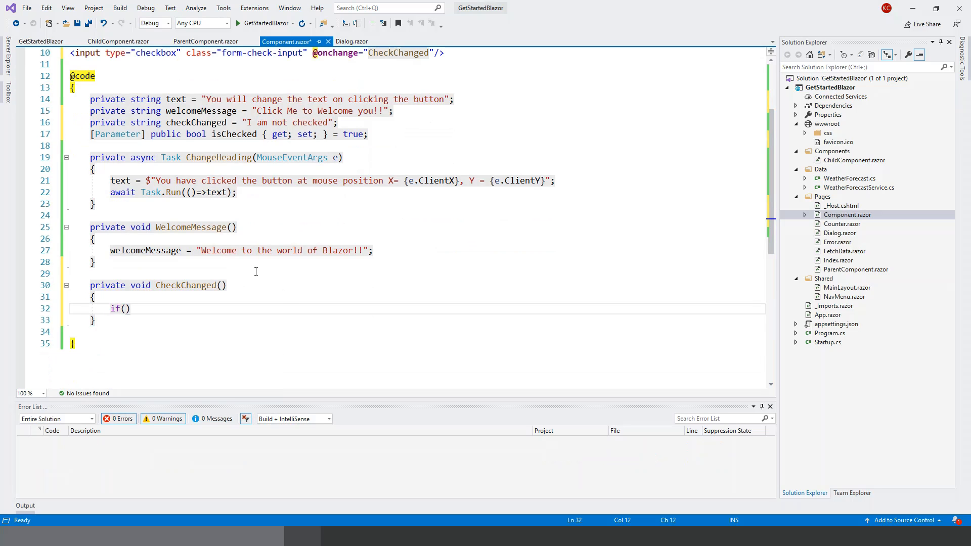
type("isC")
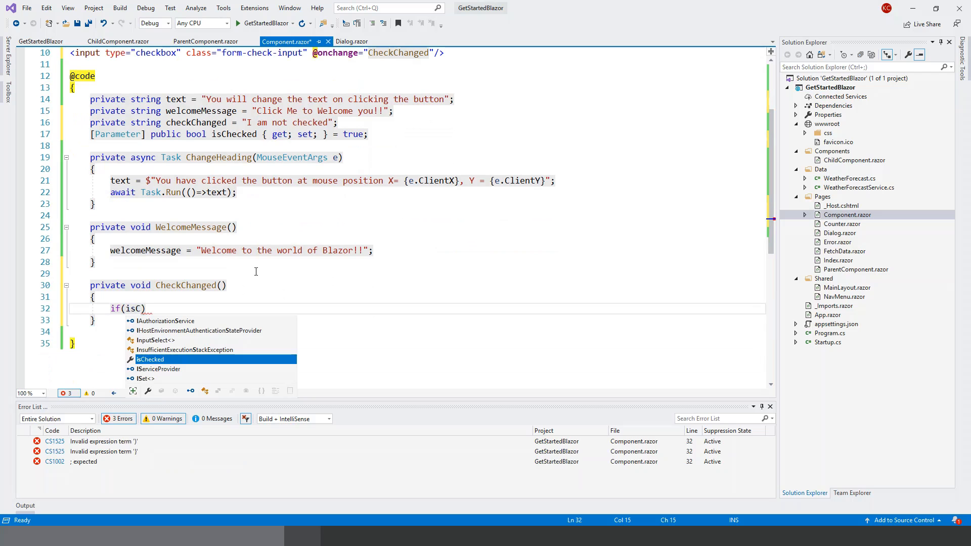
Write if (isChecked) whose body sets checkChanged to "You have checked me now!!"
key("Tab")
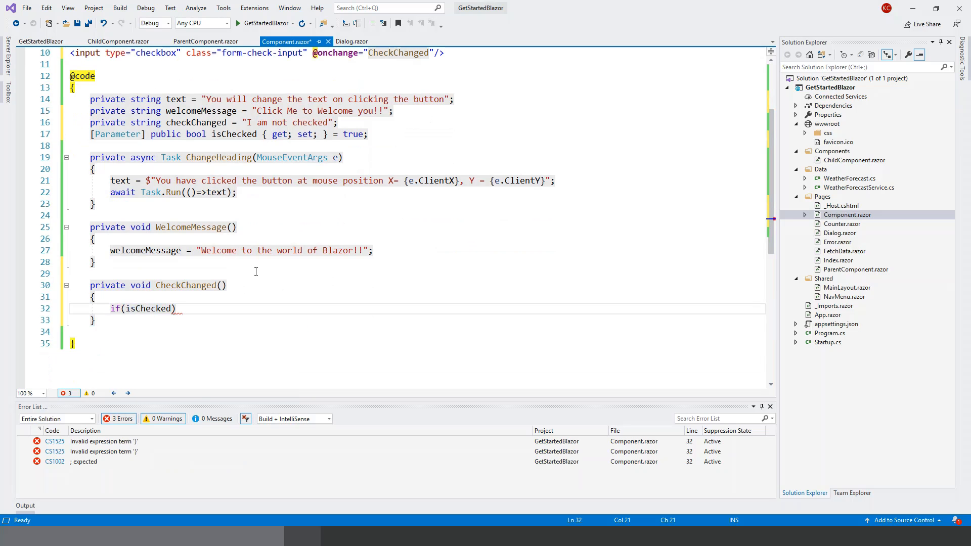
type(")")
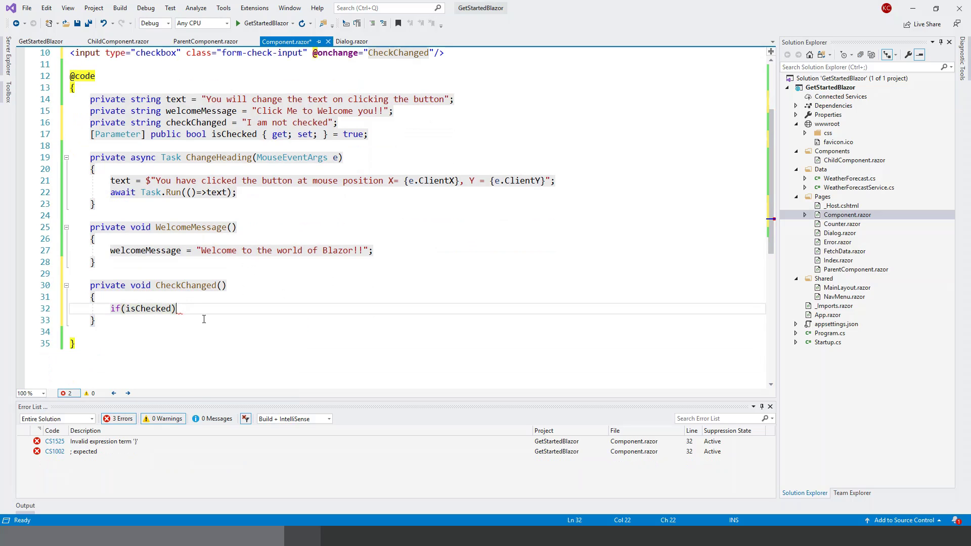
key("Return")
type("{")
key("Return")
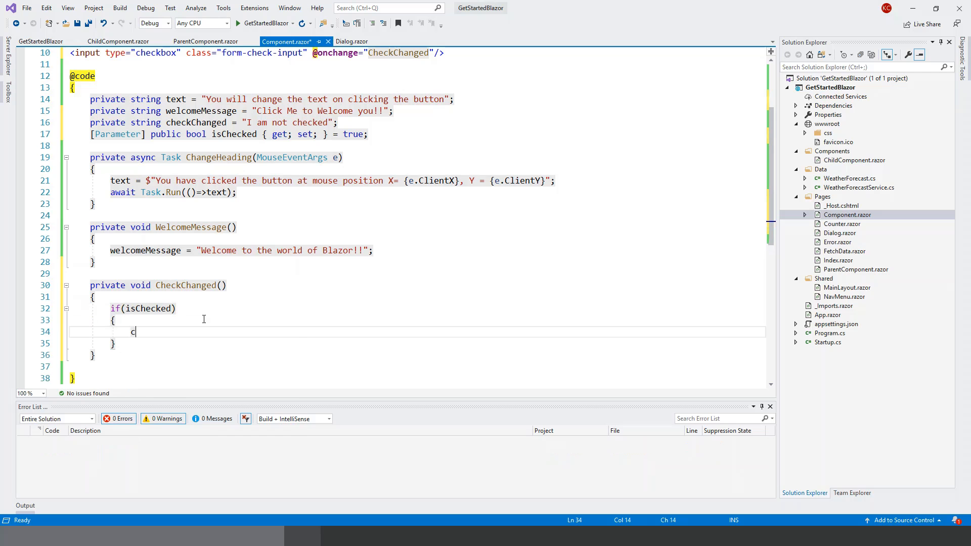
type("check")
key("Tab")
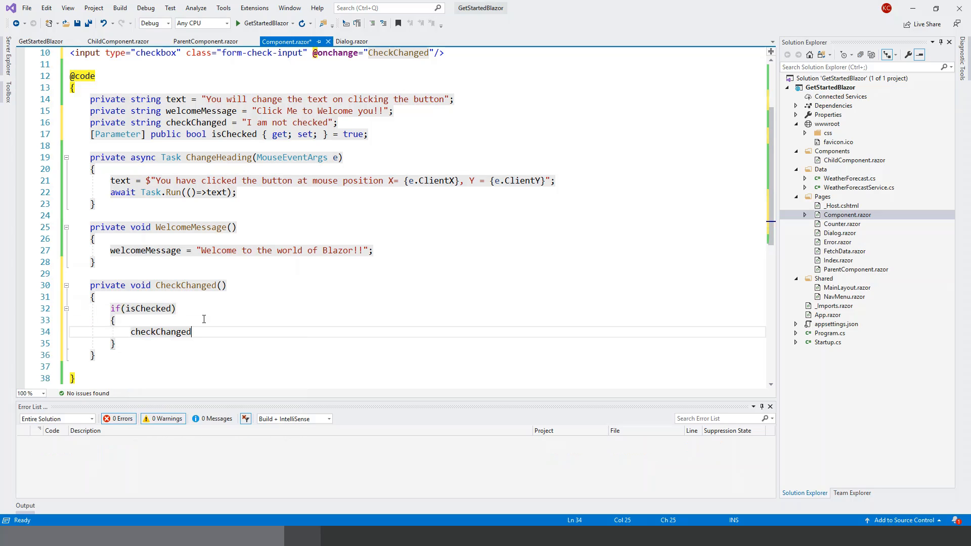
type("= ")
type("\"Yo")
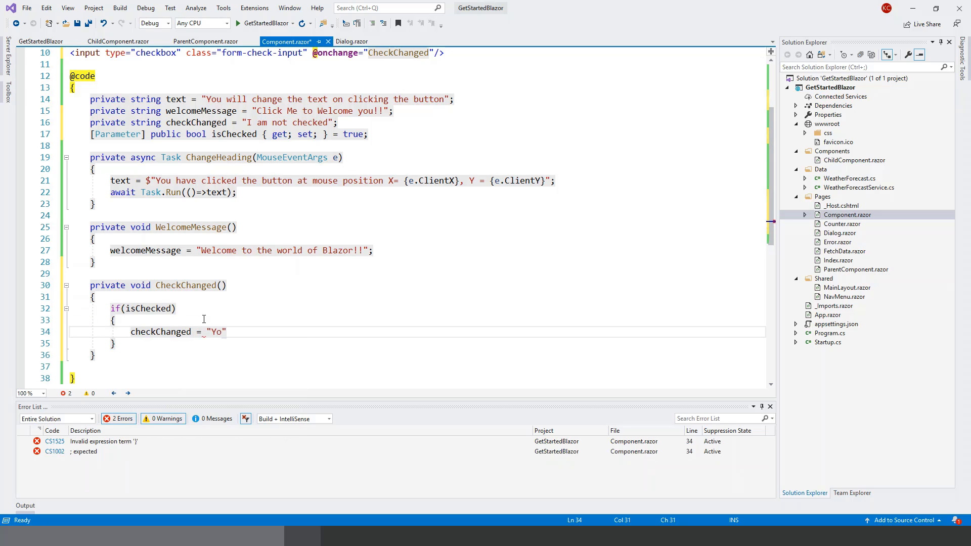
type("u")
type(" have")
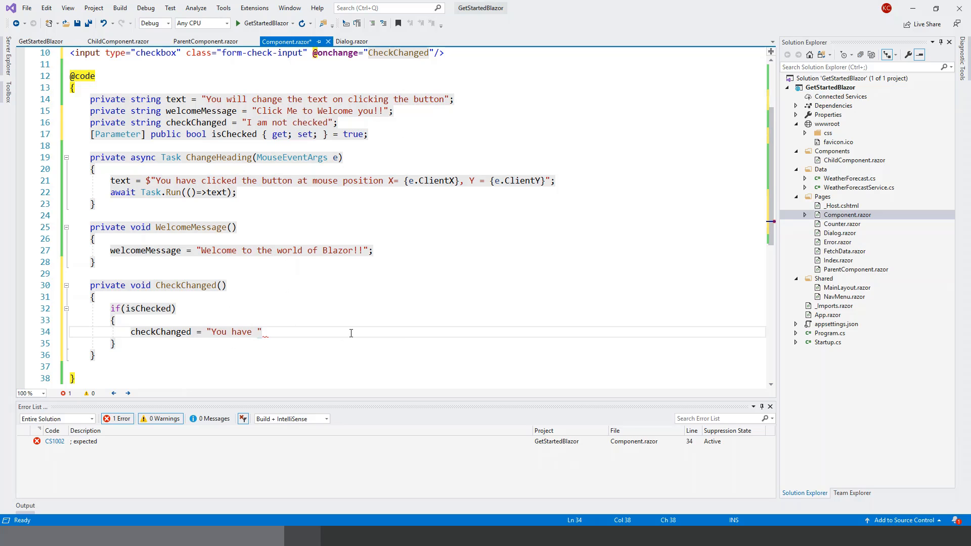
type("checked ")
type("me now")
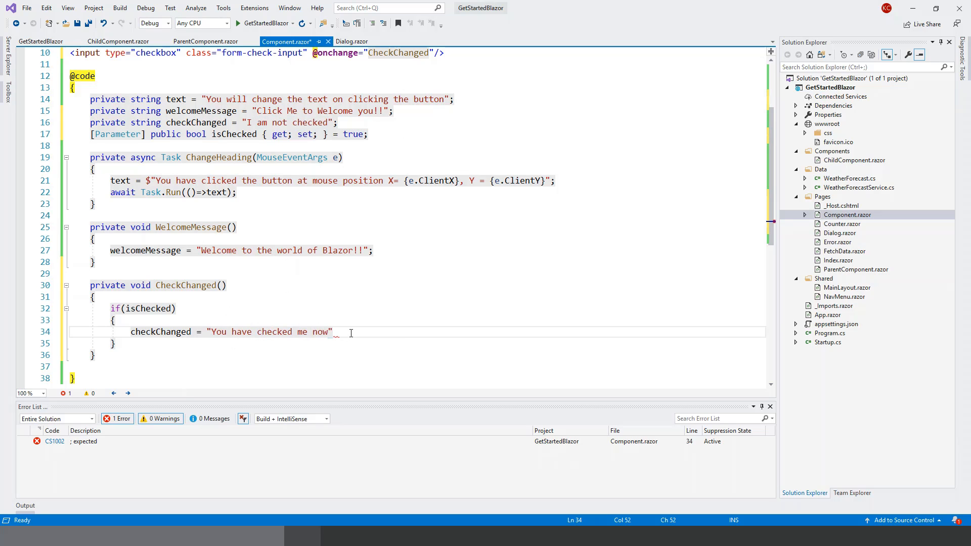
type("!!")
key("End")
type(";")
Add isChecked = !isChecked; inside the if block
key("Return")
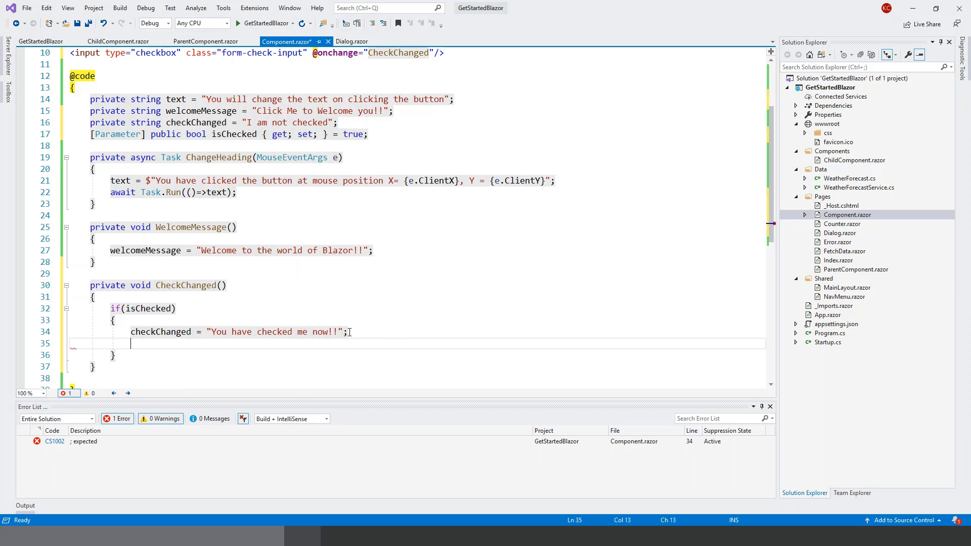
type("isCh")
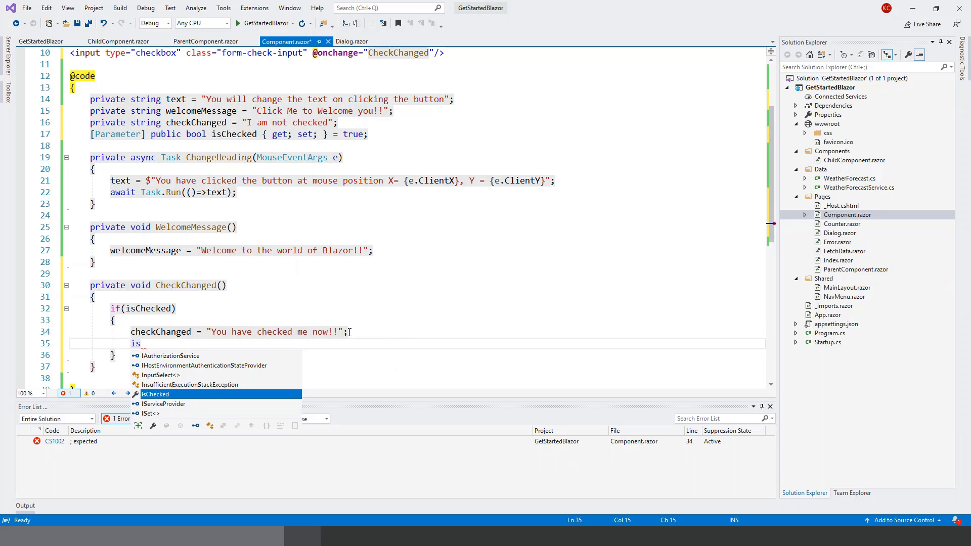
key("Tab")
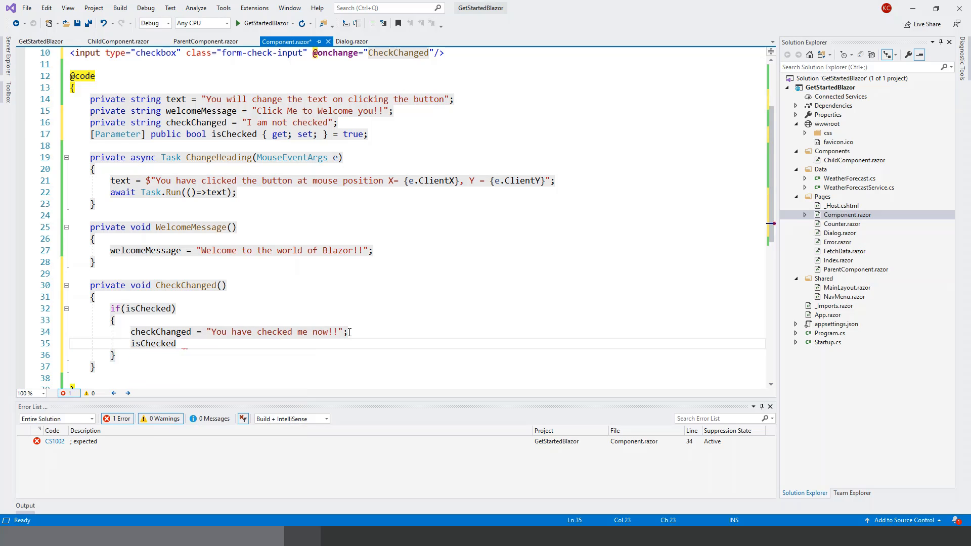
type("= ")
type("!")
type("is")
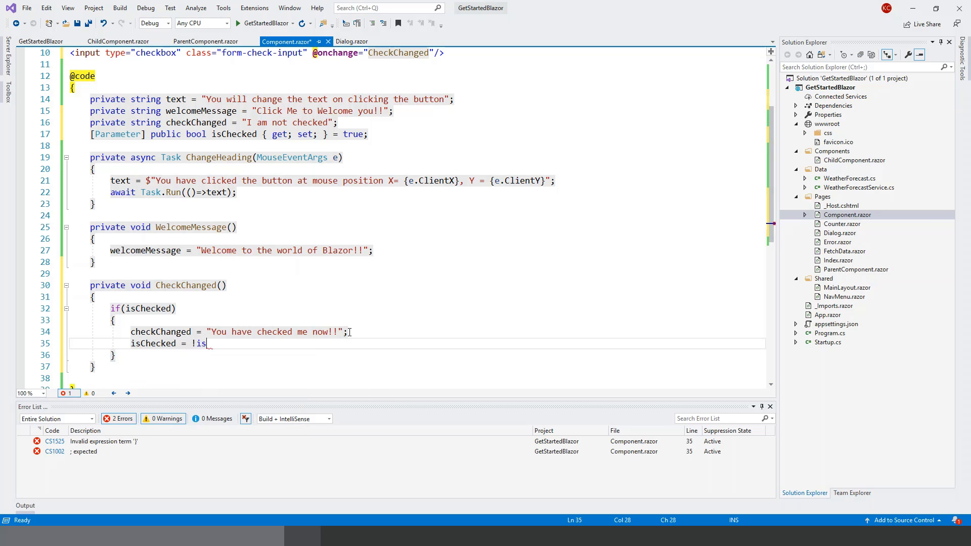
type("Checked")
type(";")
left_click(116, 357)
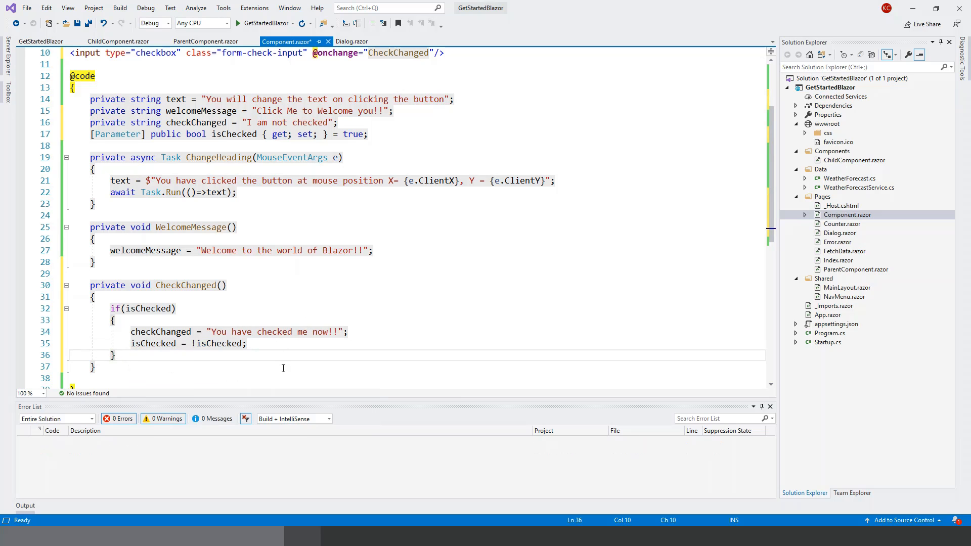
Add a braced else branch and copy the two if-block statements
key("Return")
type("else")
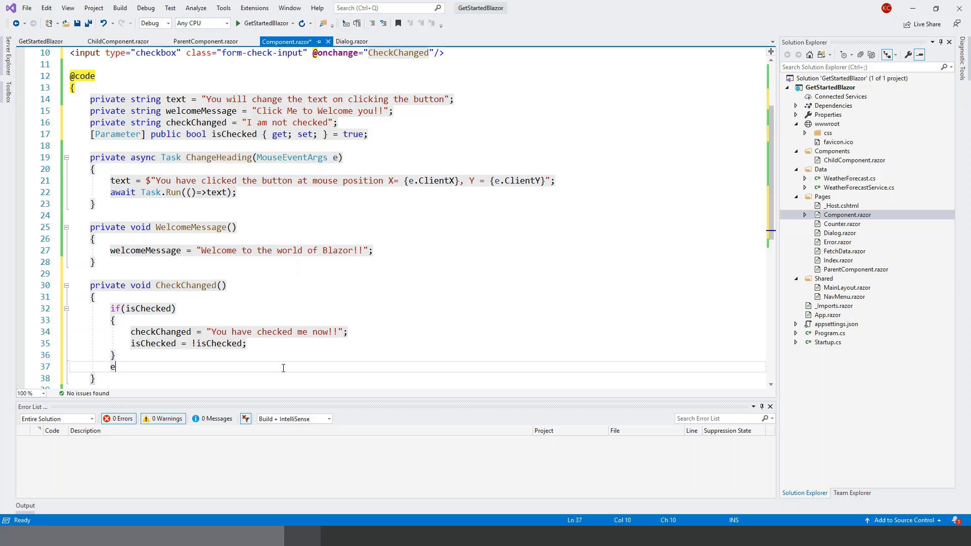
key("Return")
type("{")
key("Return")
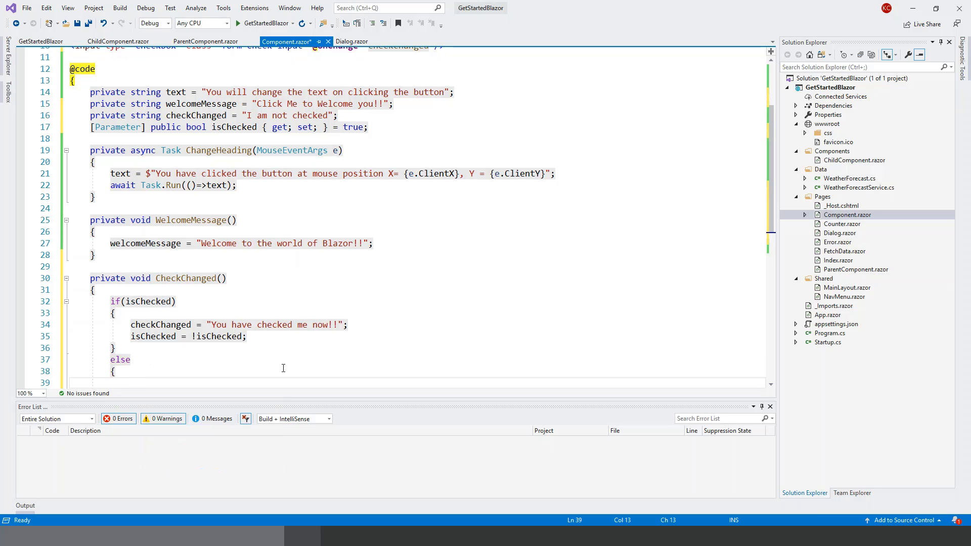
scroll(300, 319, "down", 1)
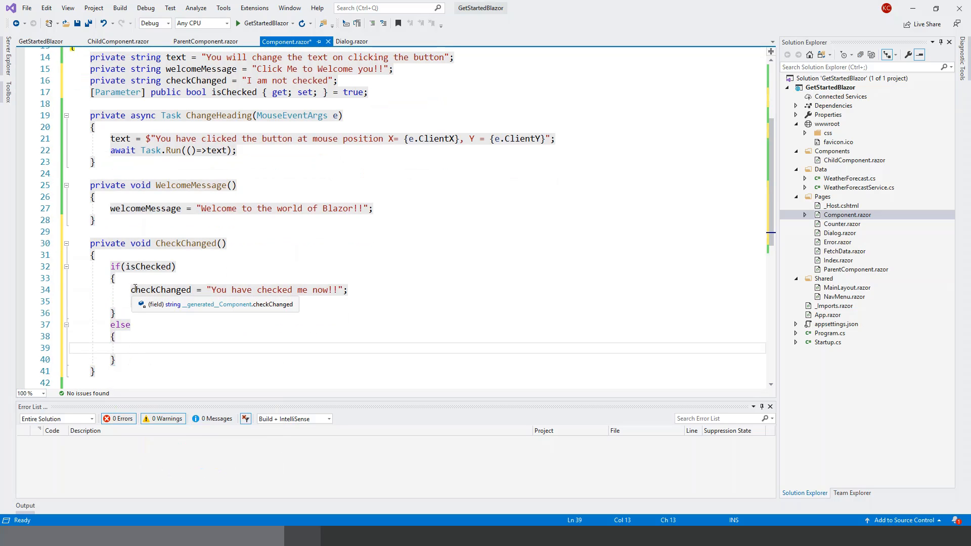
left_click_drag(131, 289, 247, 301)
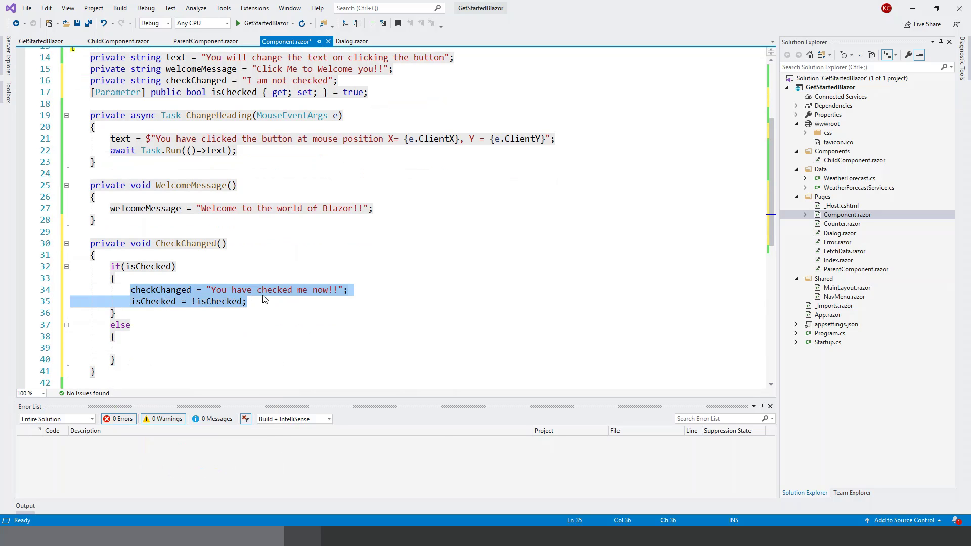
right_click(269, 290)
left_click(289, 316)
Paste the statements into the else block and change the message to "Unchecked now!!"
left_click(150, 338)
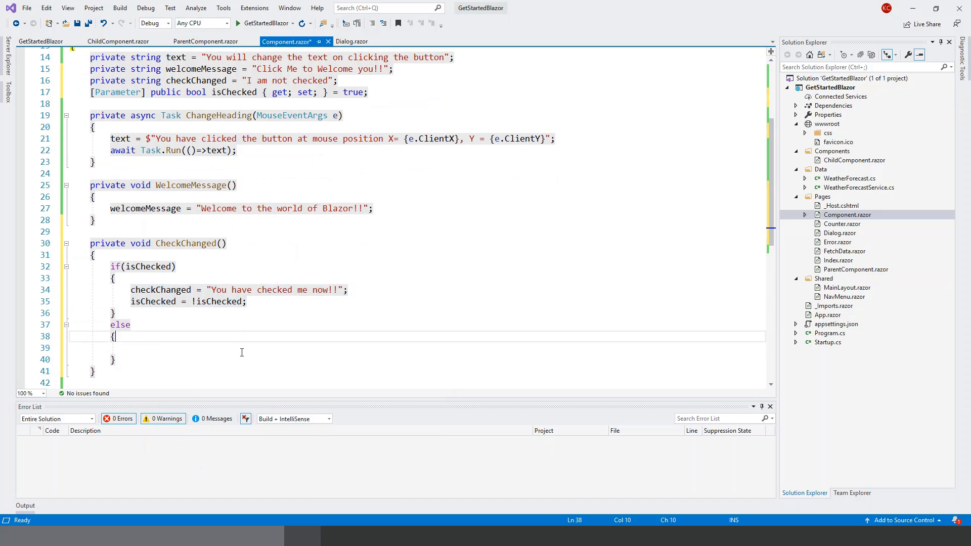
key("Return")
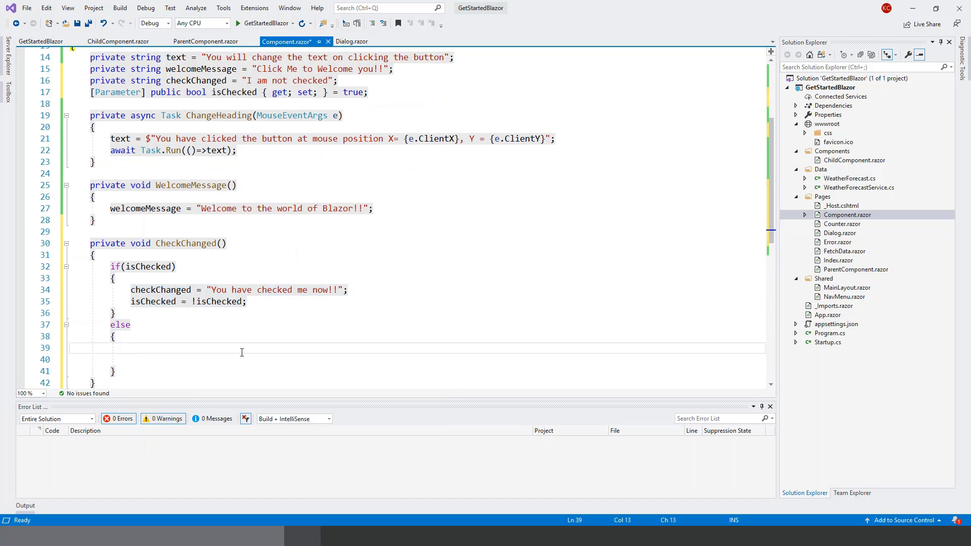
key("ctrl+v")
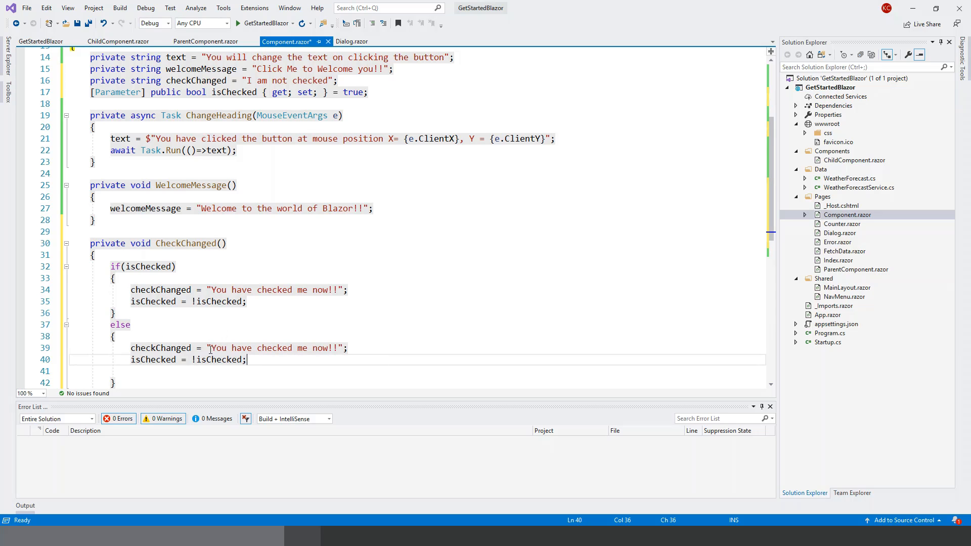
left_click_drag(210, 347, 337, 347)
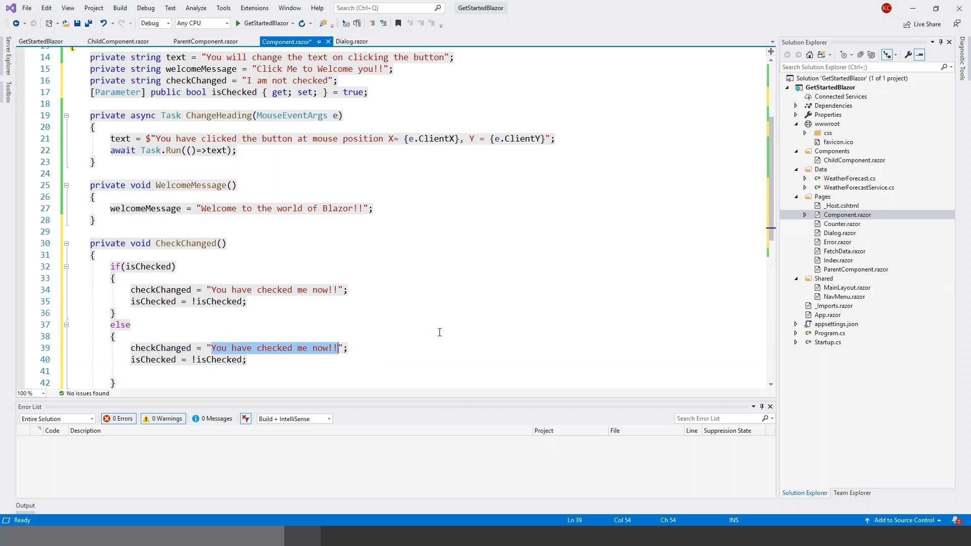
type("U")
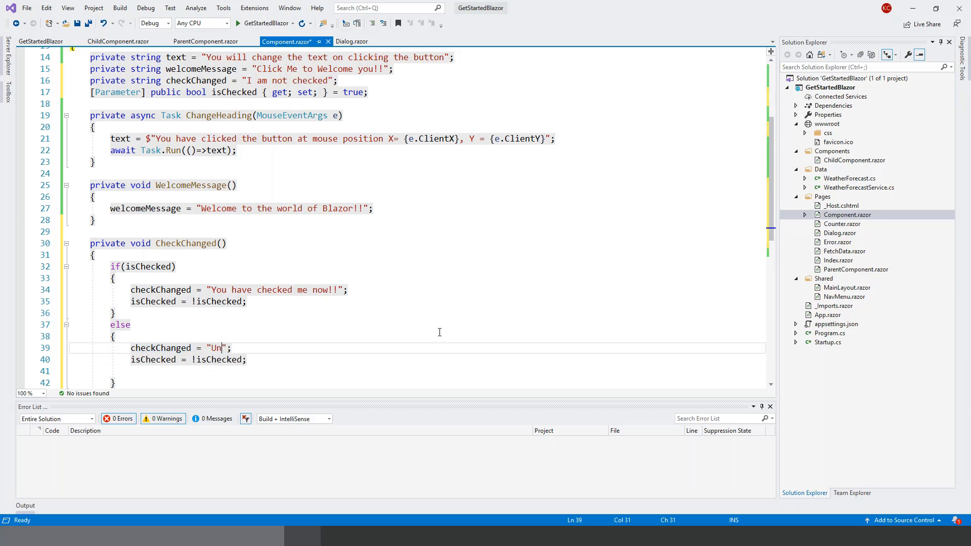
type("nche")
type("cked")
type(" m")
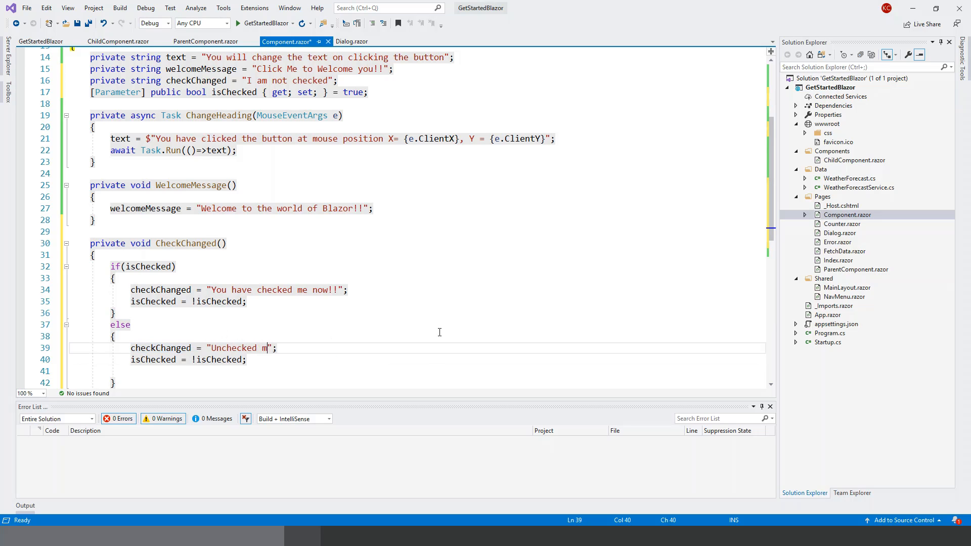
key("BackSpace")
type("now")
type("!!")
scroll(208, 375, "down", 3)
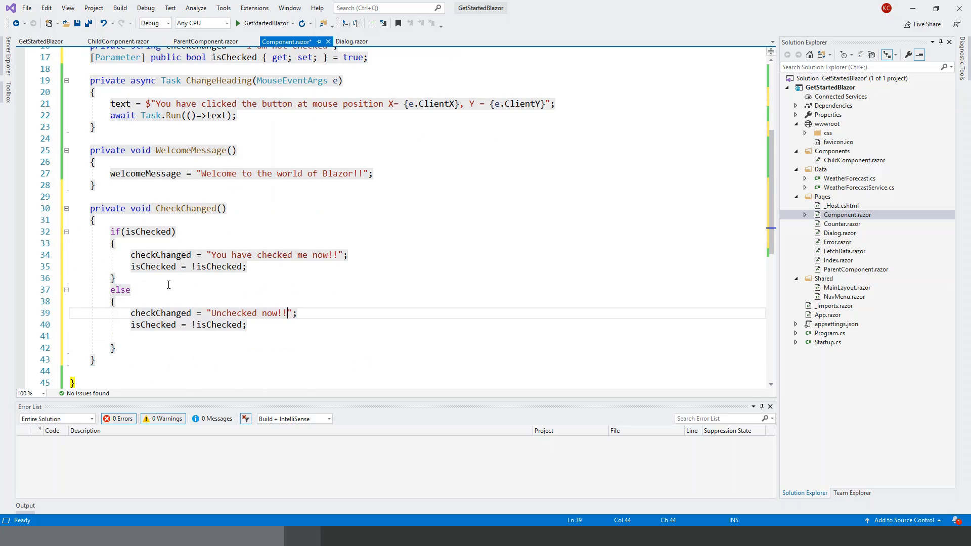
mouse_move(153, 325)
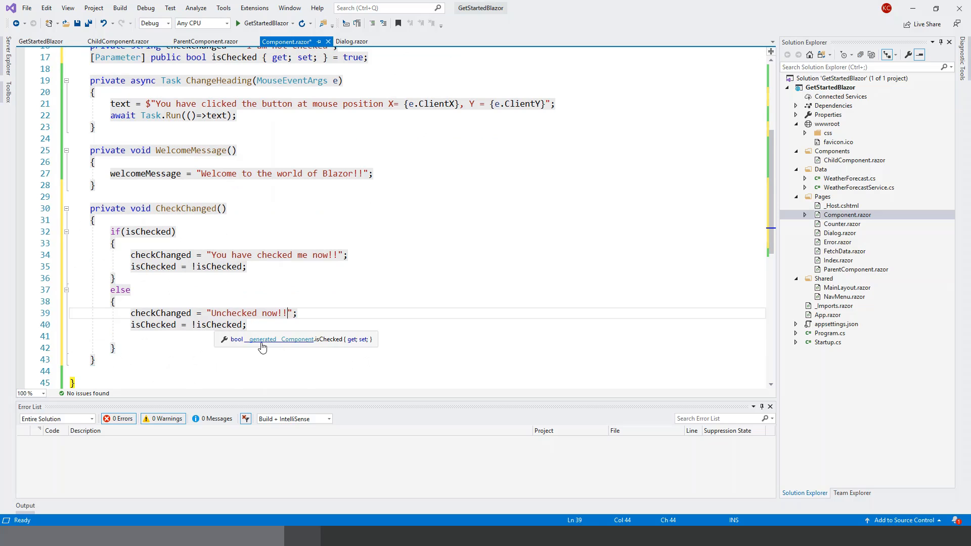
scroll(289, 303, "up", 6)
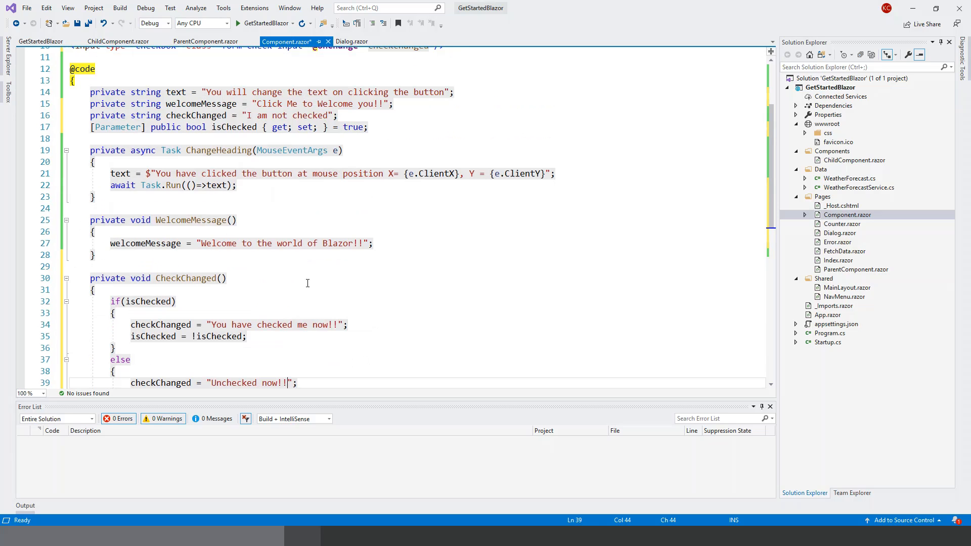
Run GetStartedBlazor to build and launch the app in the browser
left_click(453, 253)
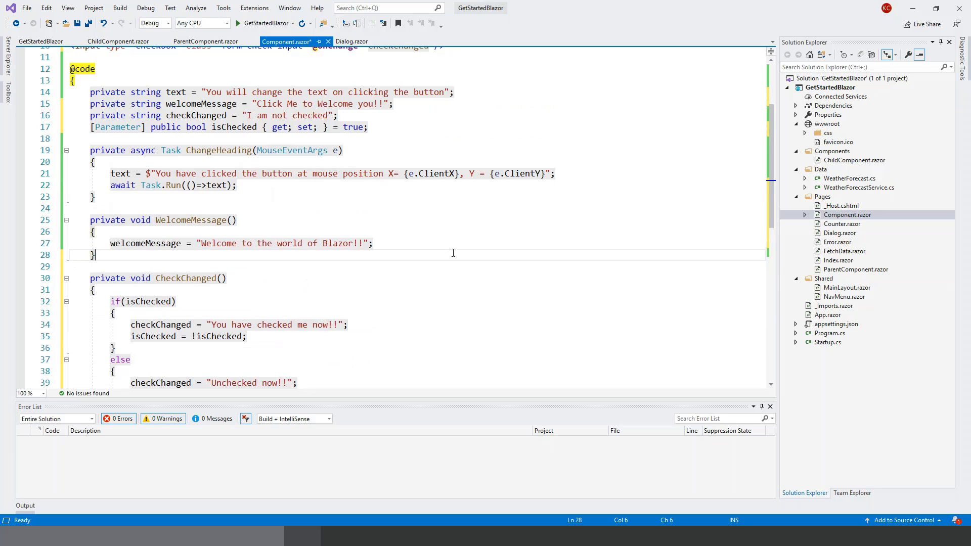
left_click(263, 23)
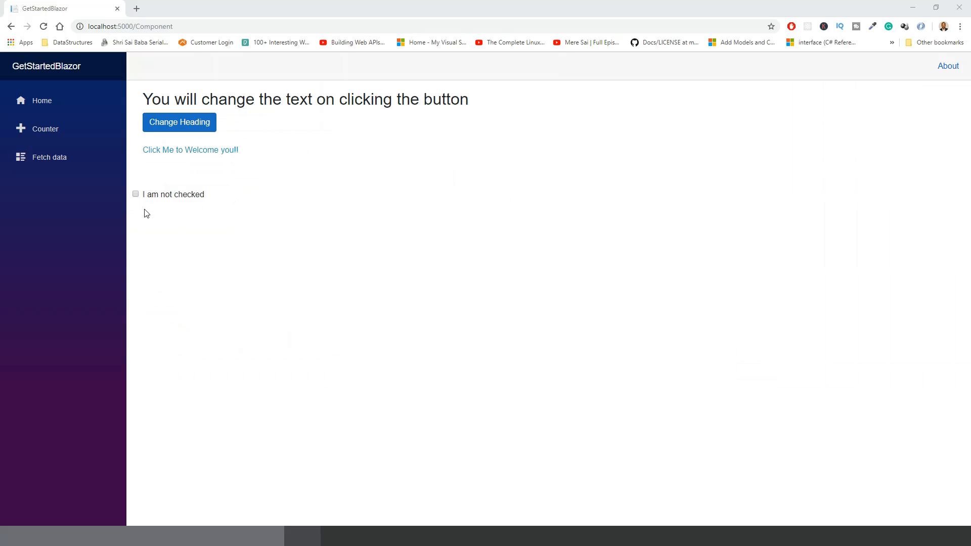
Check then uncheck the box to see both messages, then Alt+Tab back to Visual Studio
left_click(136, 194)
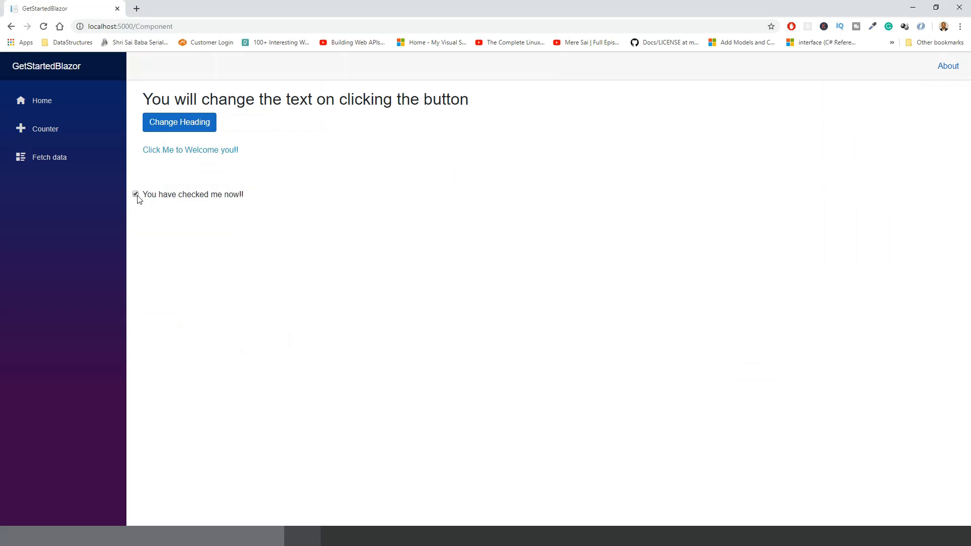
left_click(136, 194)
key("alt+Tab")
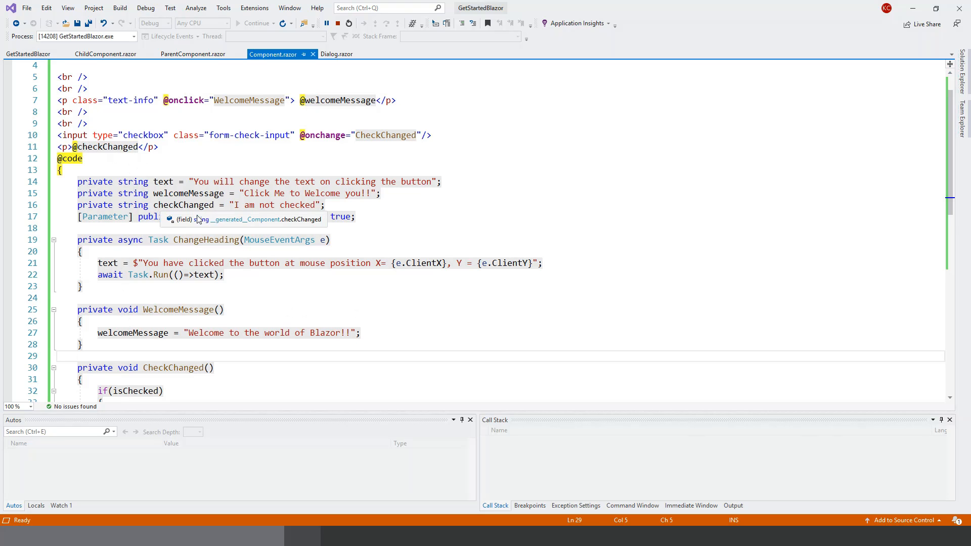
scroll(224, 327, "down", 2)
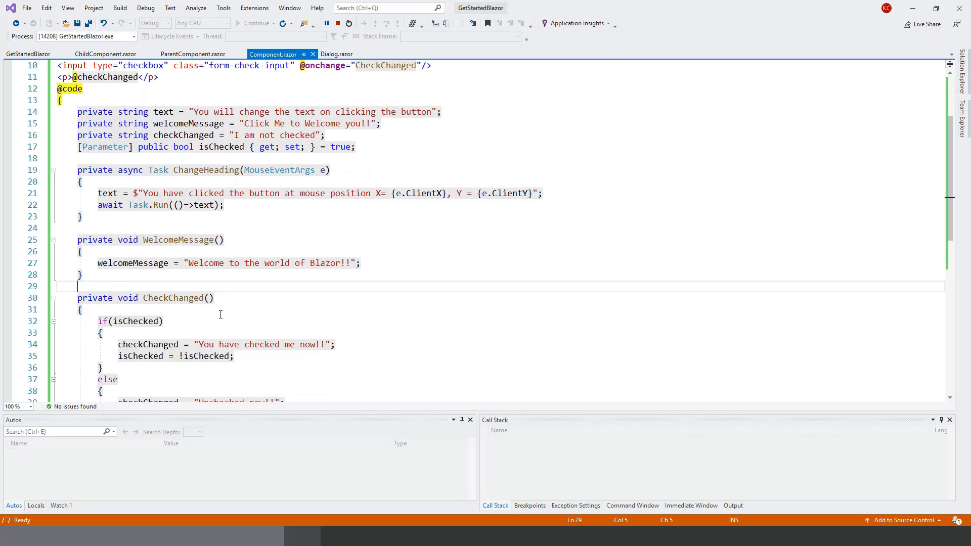
scroll(220, 314, "up", 1)
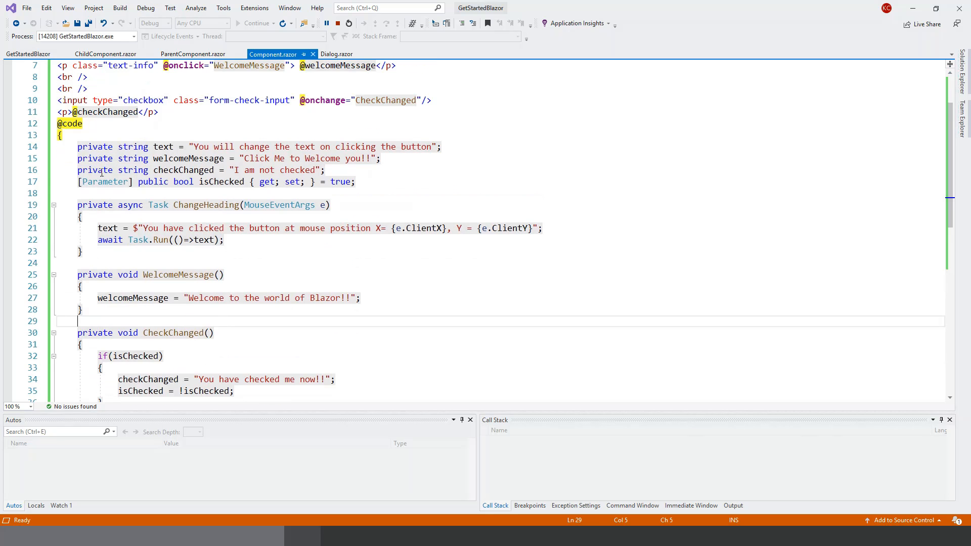
Stop debugging the running GetStartedBlazor app from the toolbar
left_click(339, 23)
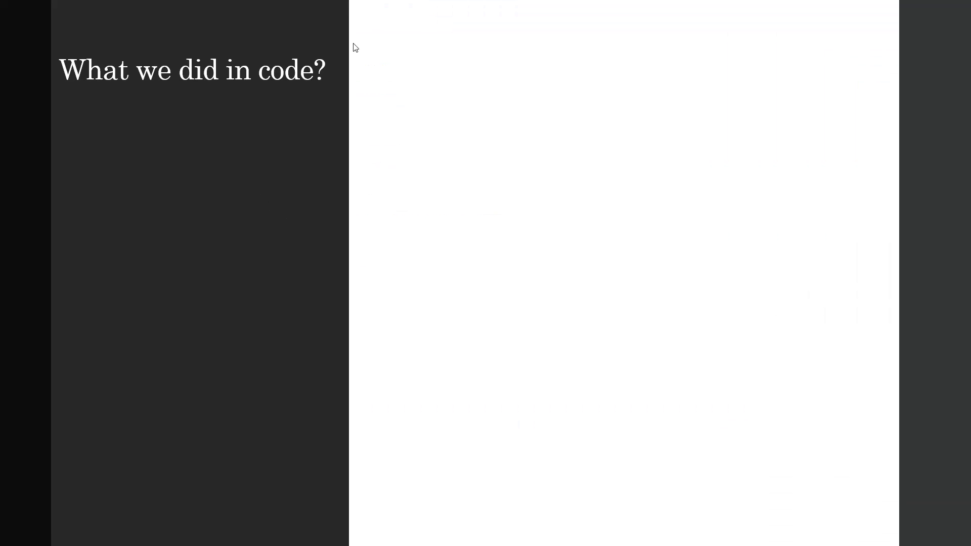
left_click(296, 162)
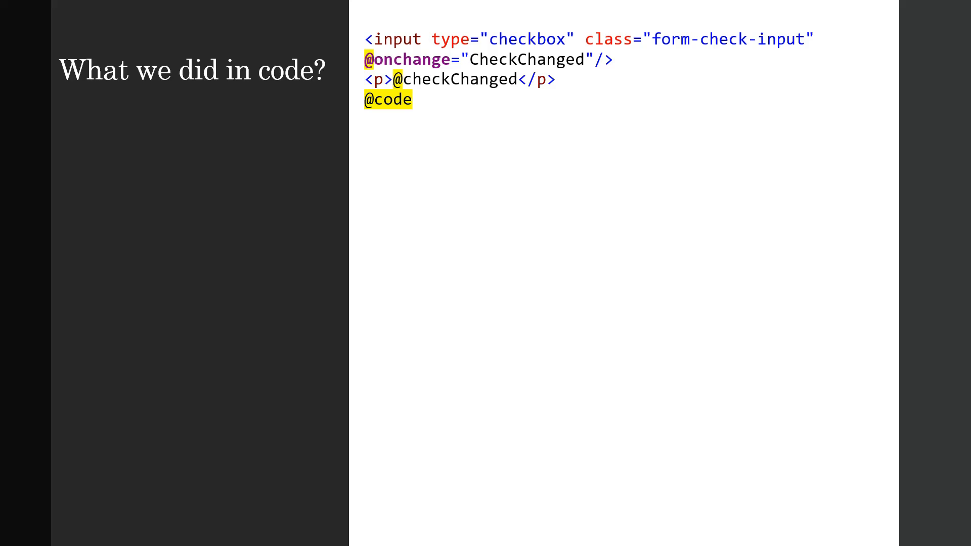
key("Right")
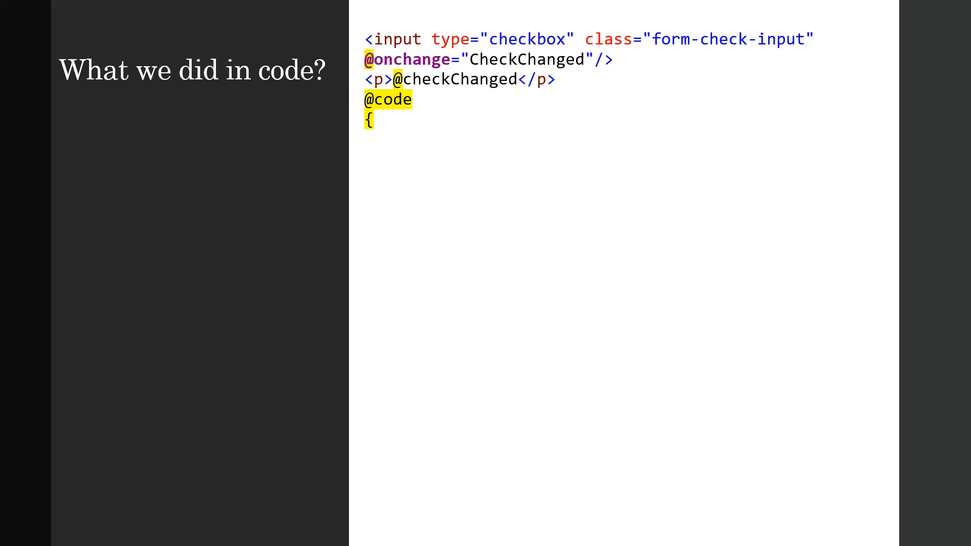